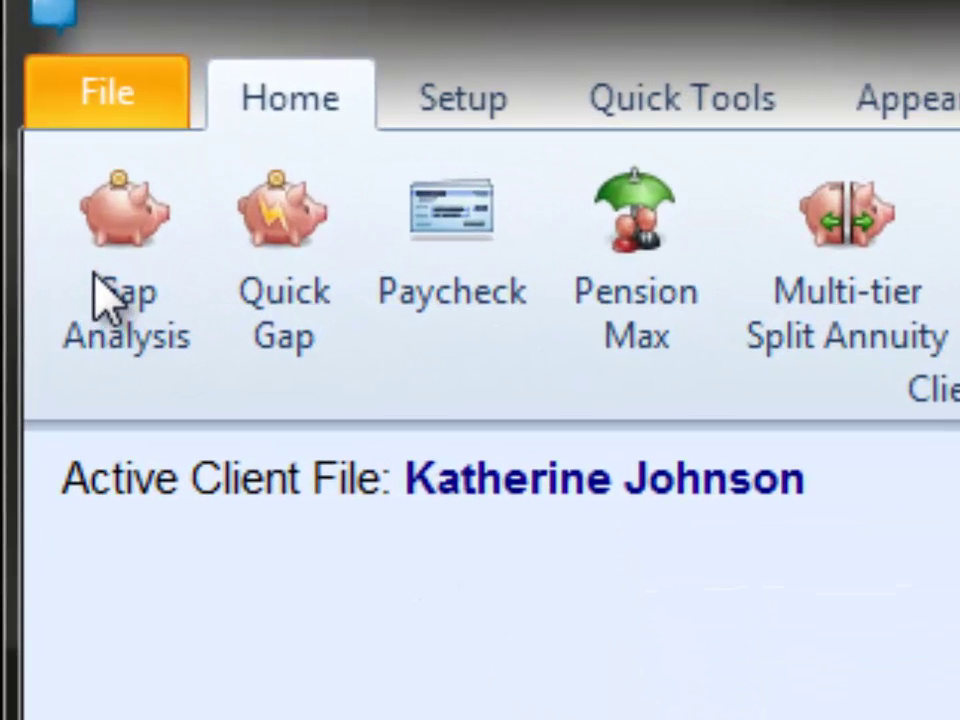
Step: Open the active client's Gap Analysis calculations and collapse the ribbon to enlarge the chart area
left_click(95, 290)
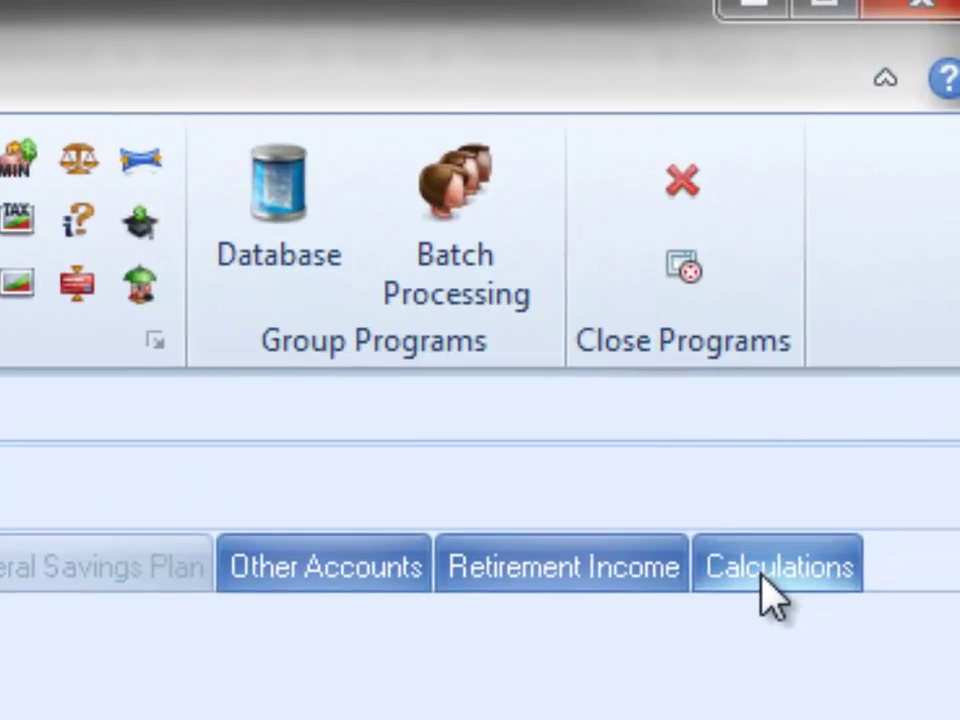
left_click(765, 576)
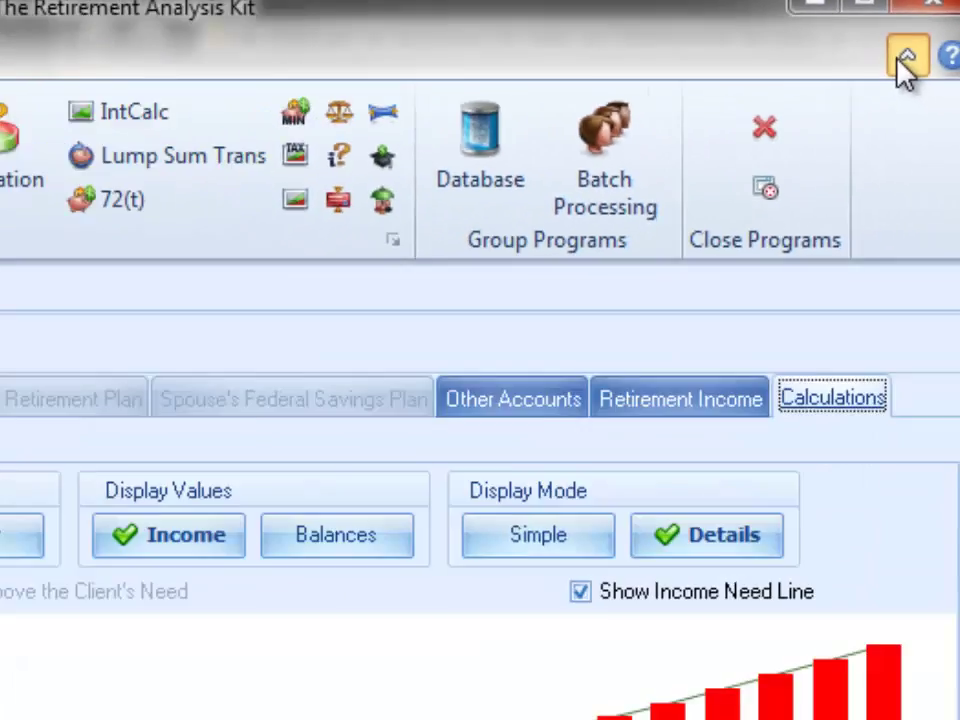
left_click(705, 240)
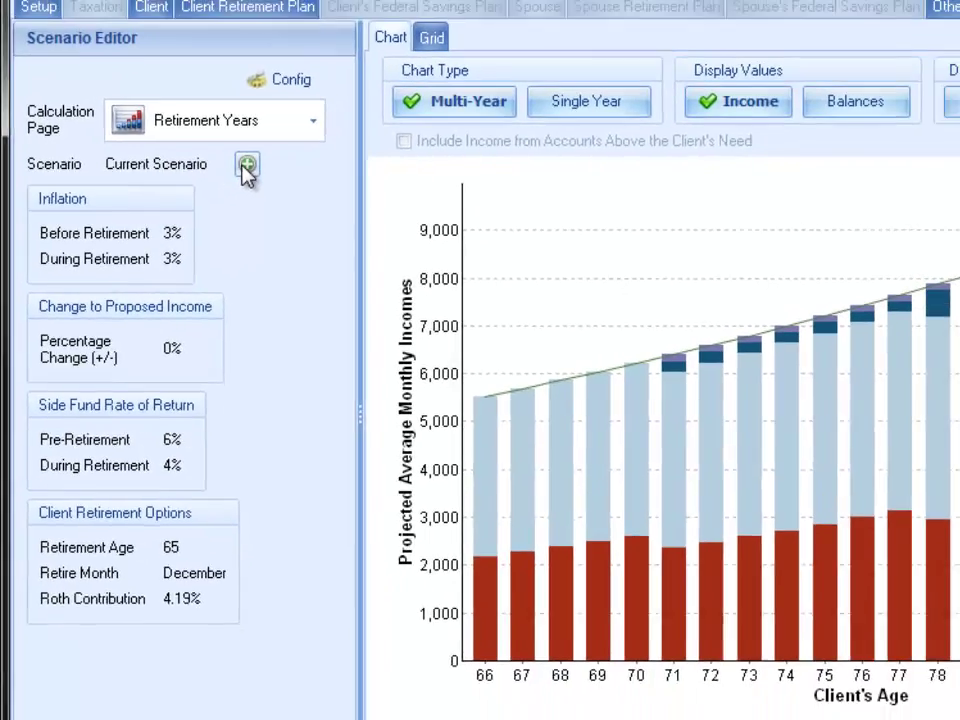
Step: Add a new scenario named "Retire @ 67" in the Scenario Editor
left_click(247, 166)
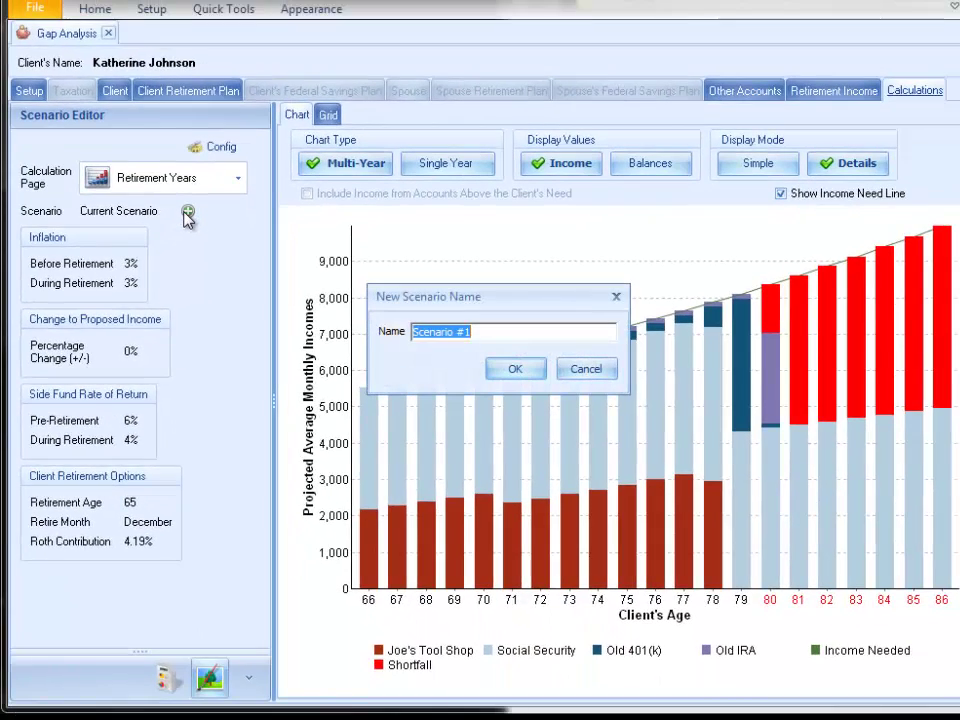
type("Ret")
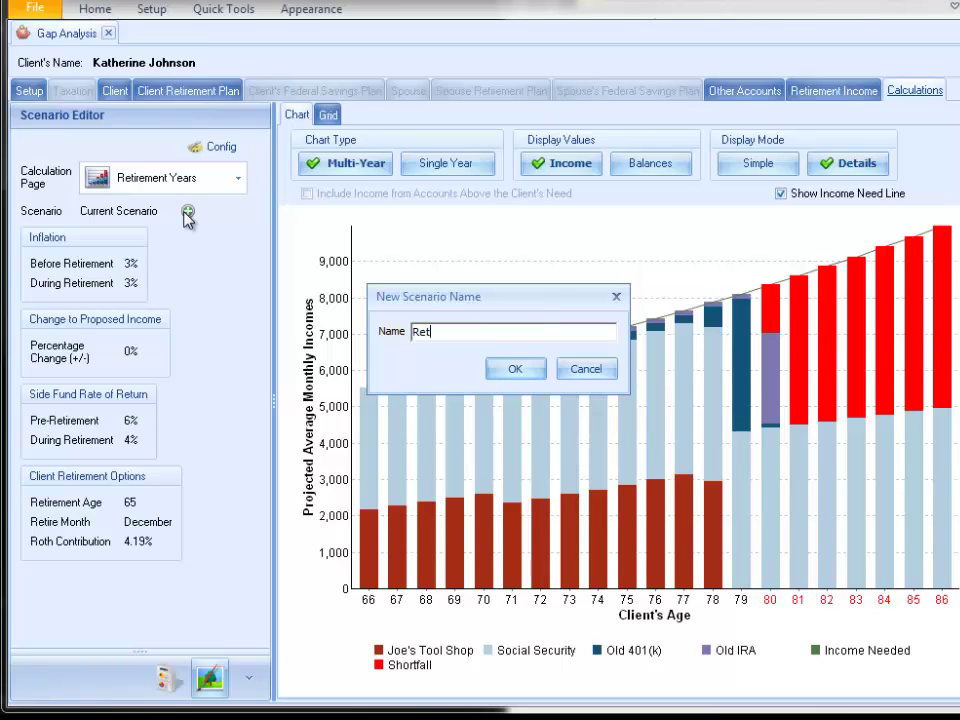
type("ire @ 67")
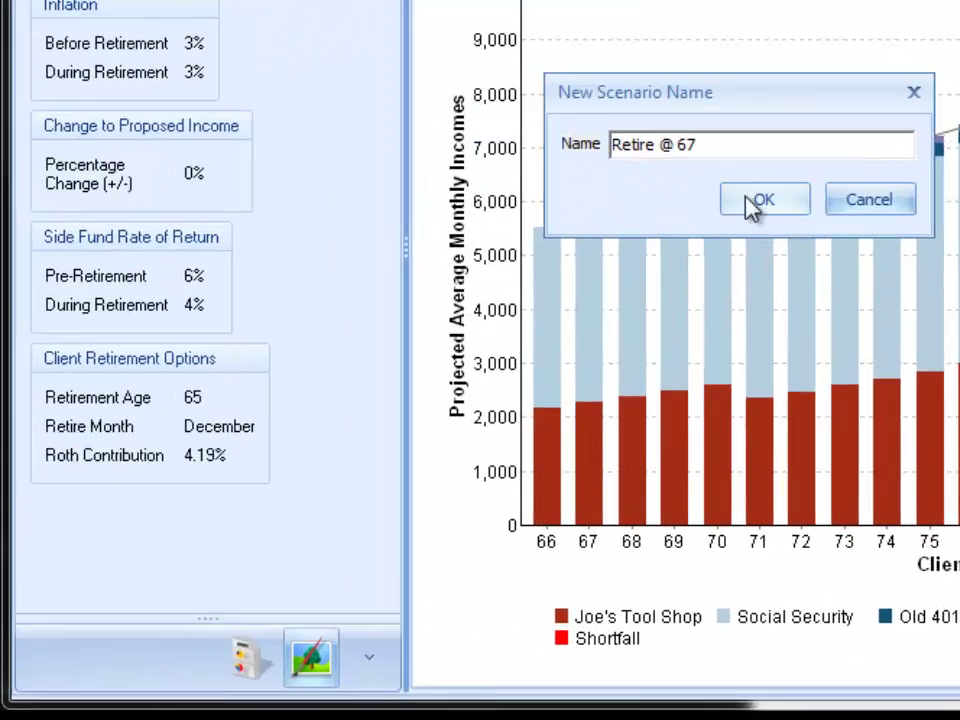
left_click(510, 369)
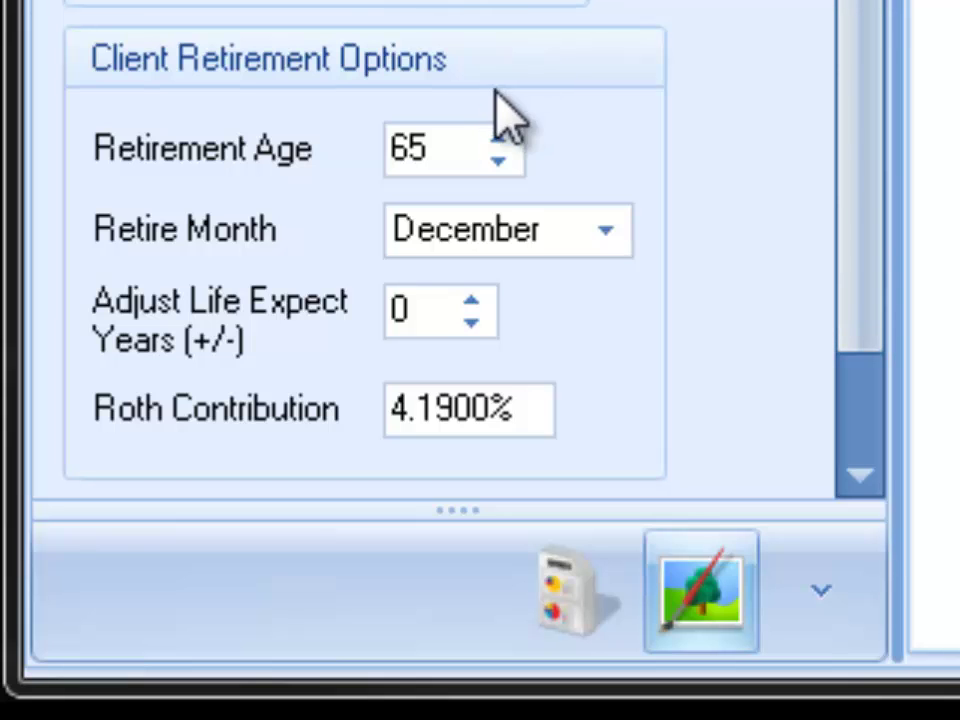
Step: Set the client's retirement age in the Retire @ 67 scenario to 67
left_click(498, 143)
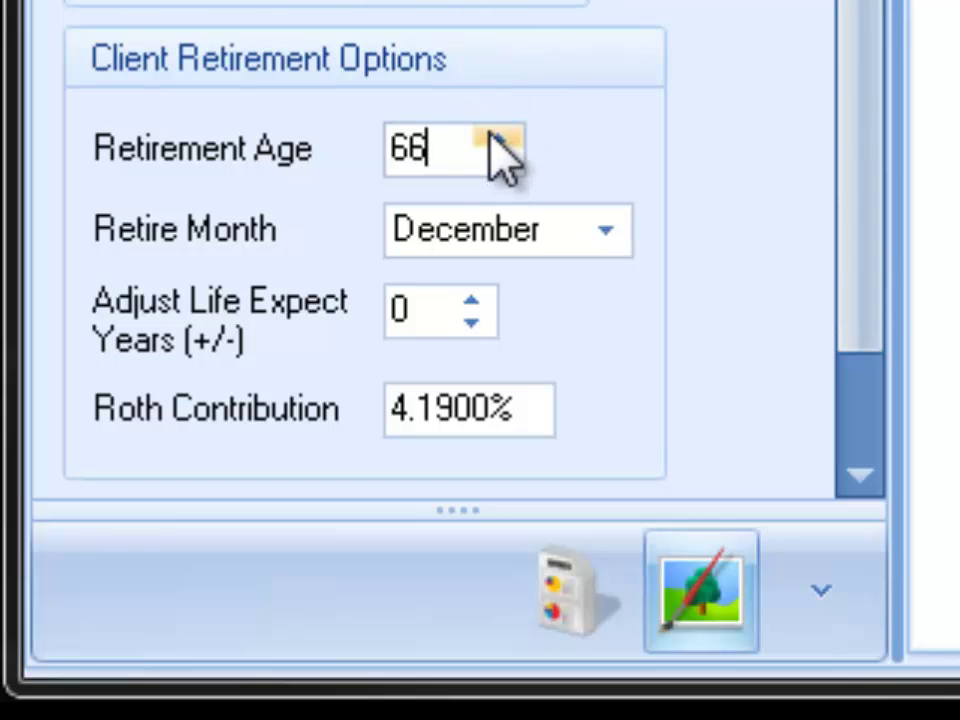
left_click(498, 143)
key("Tab")
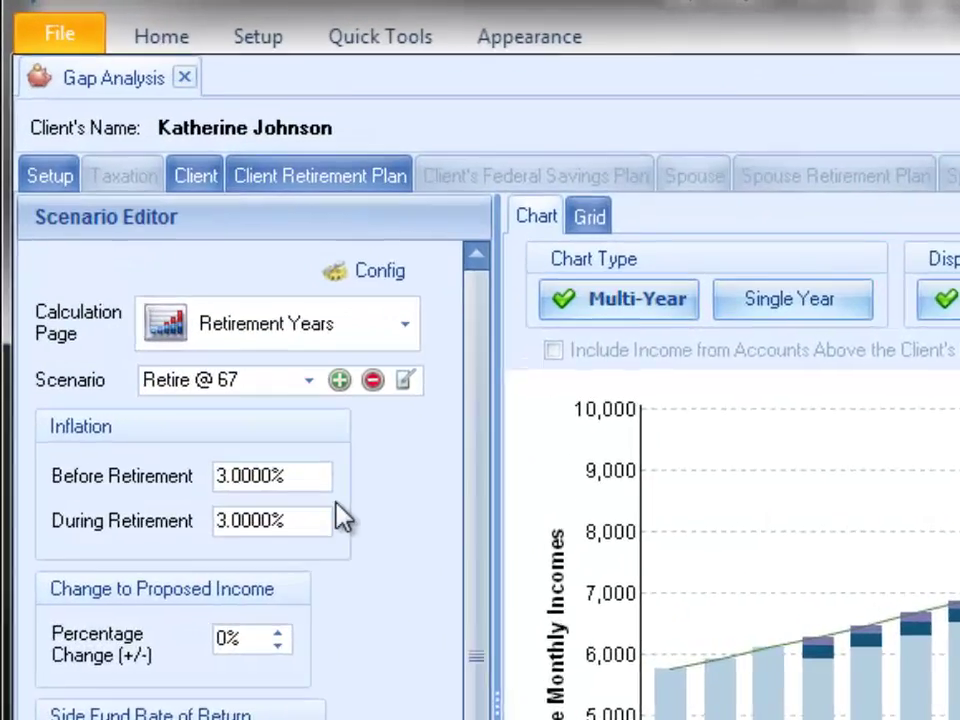
Step: Add another scenario named "Retire @ 69 and 10% More Income" and make it the active scenario
left_click(339, 380)
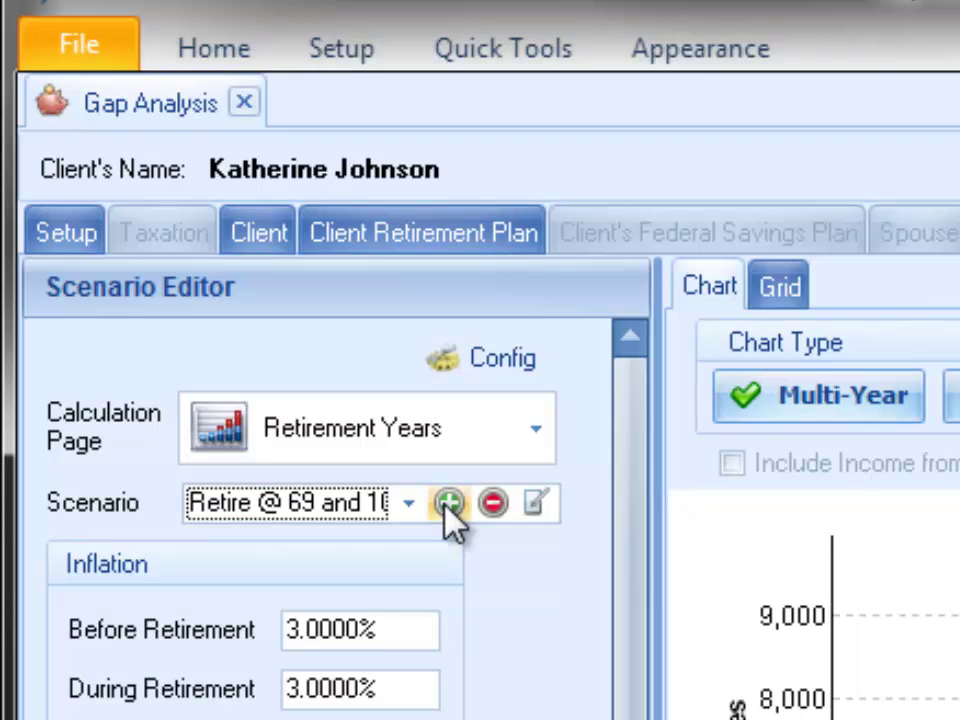
left_click(417, 506)
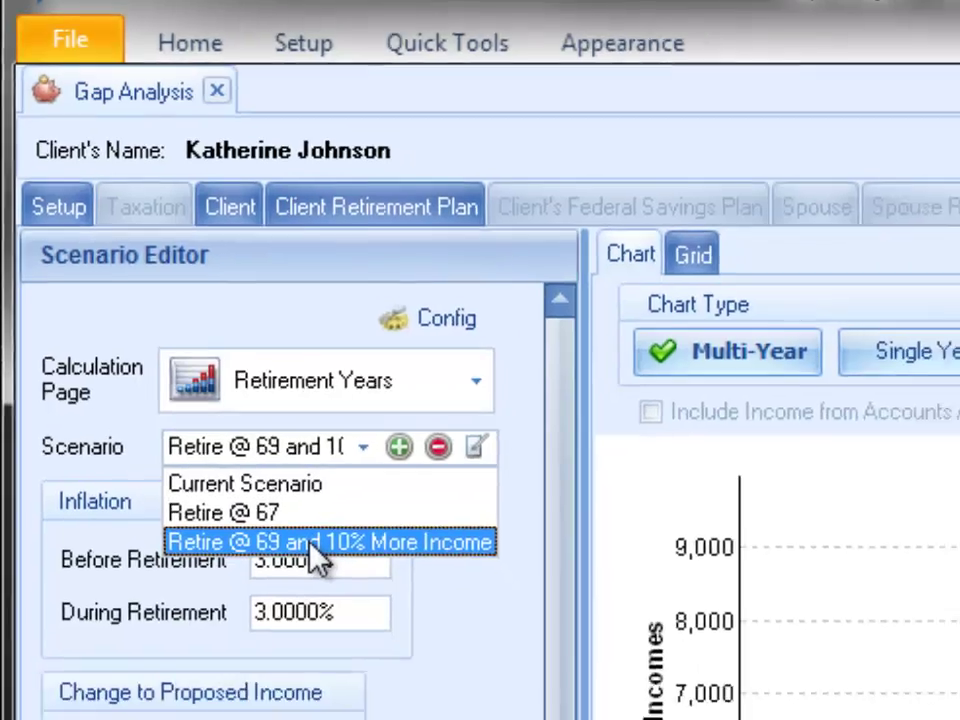
left_click(349, 613)
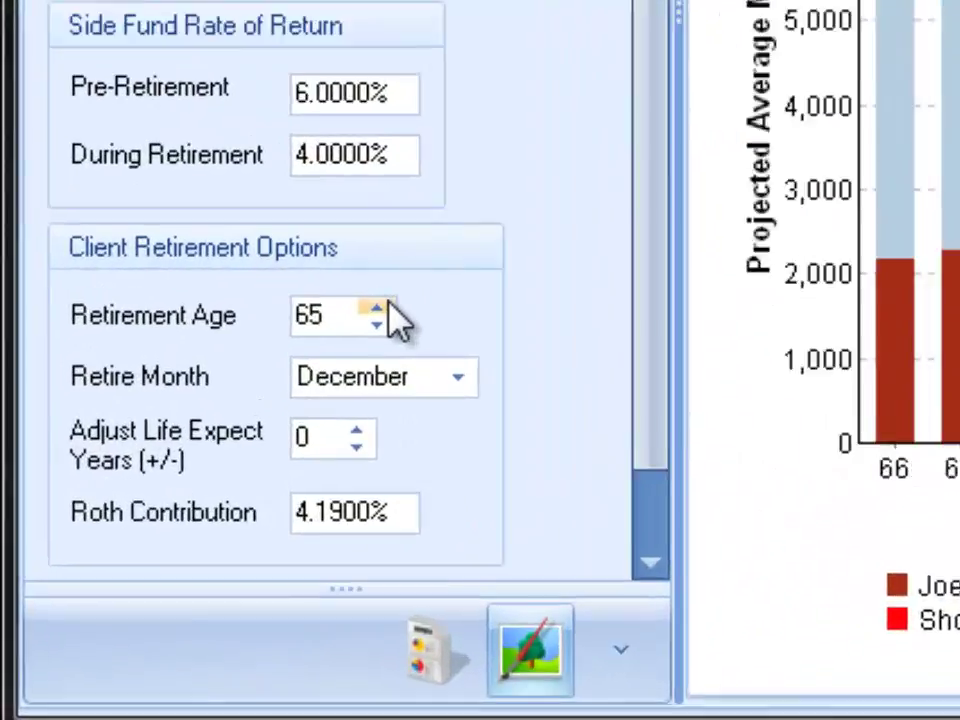
Step: Set the client's retirement age in the new scenario to 69
left_click(177, 528)
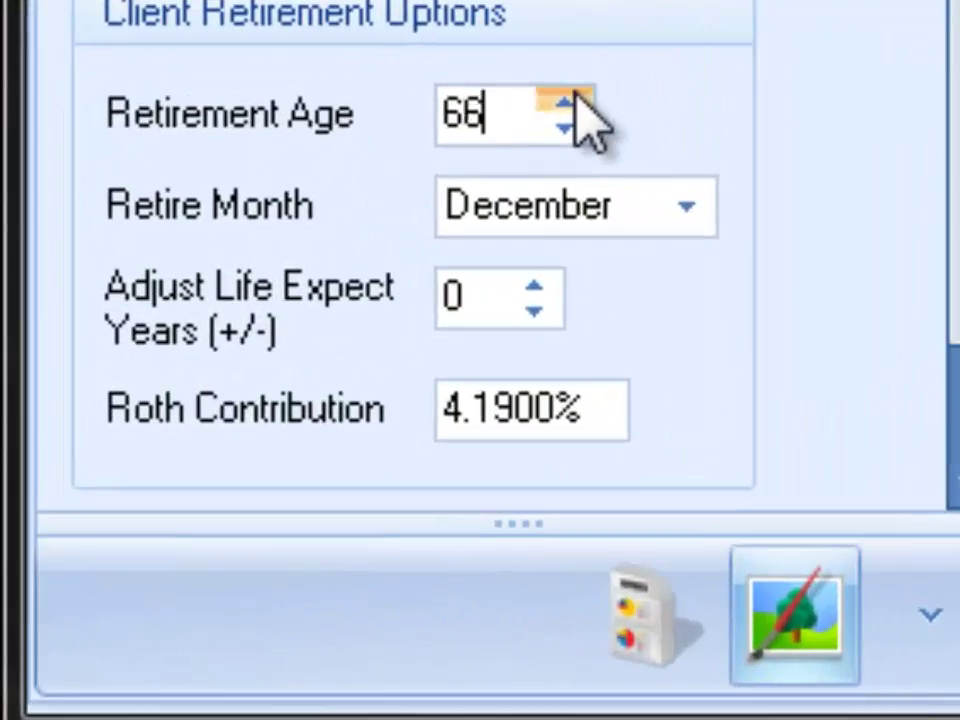
left_click(177, 528)
left_click(177, 528)
left_click(177, 528)
key("Tab")
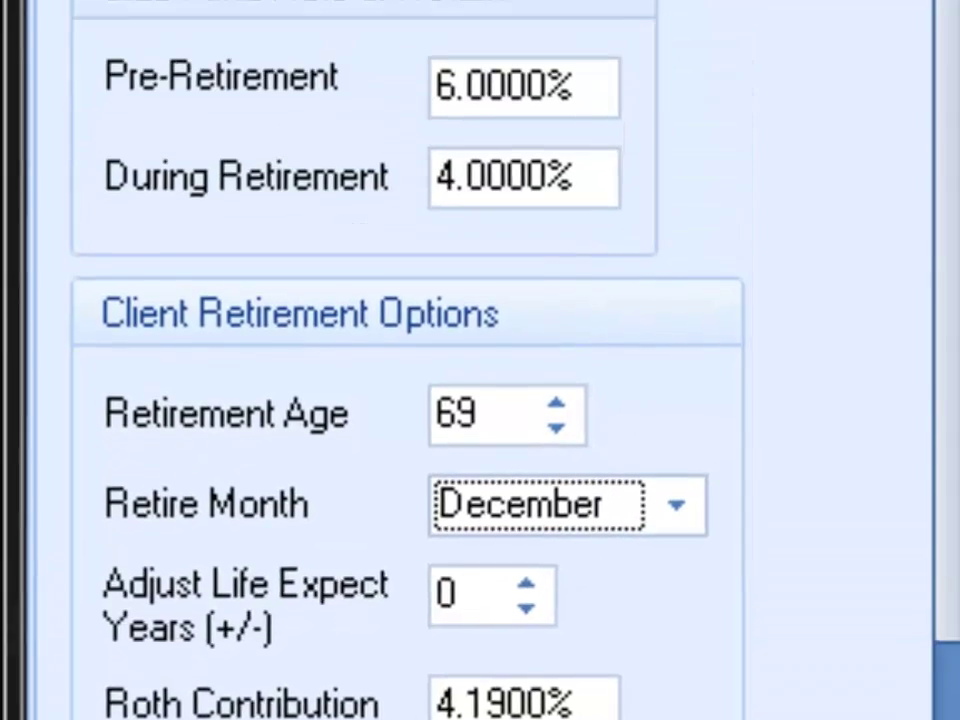
Step: Try 10% and 20% as the scenario's percentage change to proposed income
left_click_drag(456, 250, 66, 360)
type("10")
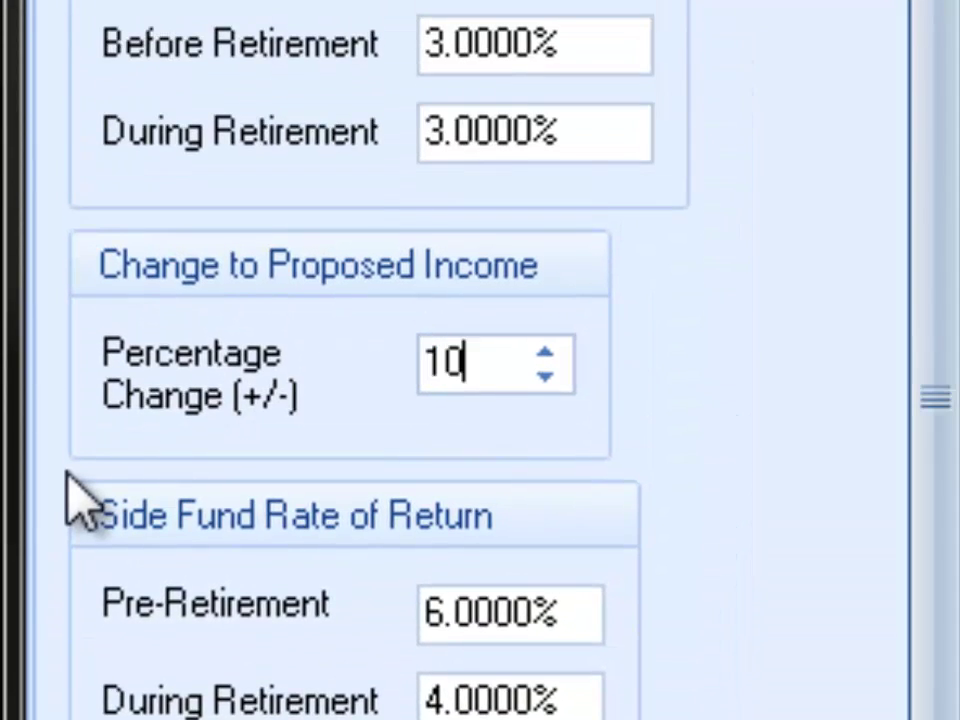
key("Tab")
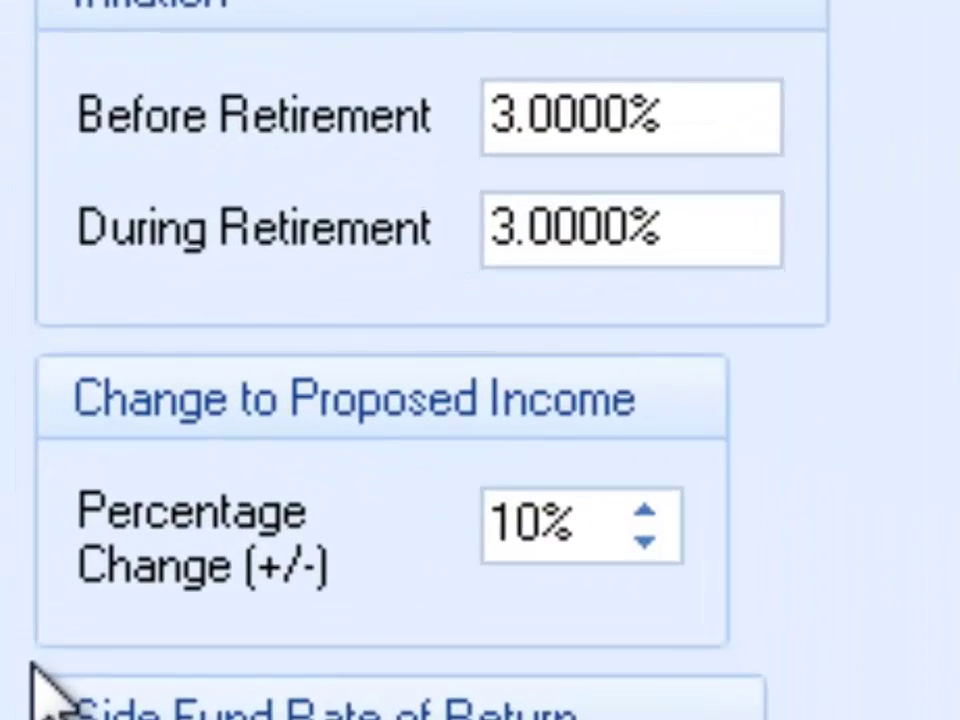
key("shift+Tab")
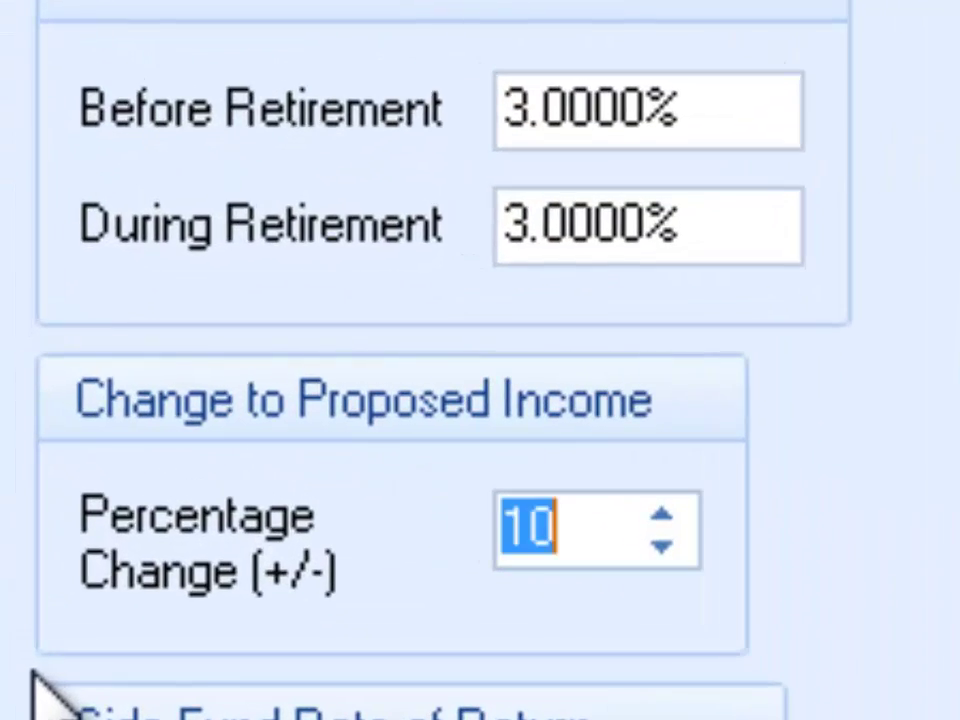
type("20")
key("Tab")
Step: Set the scenario's percentage change to proposed income to 25%
key("shift+Tab")
type("25")
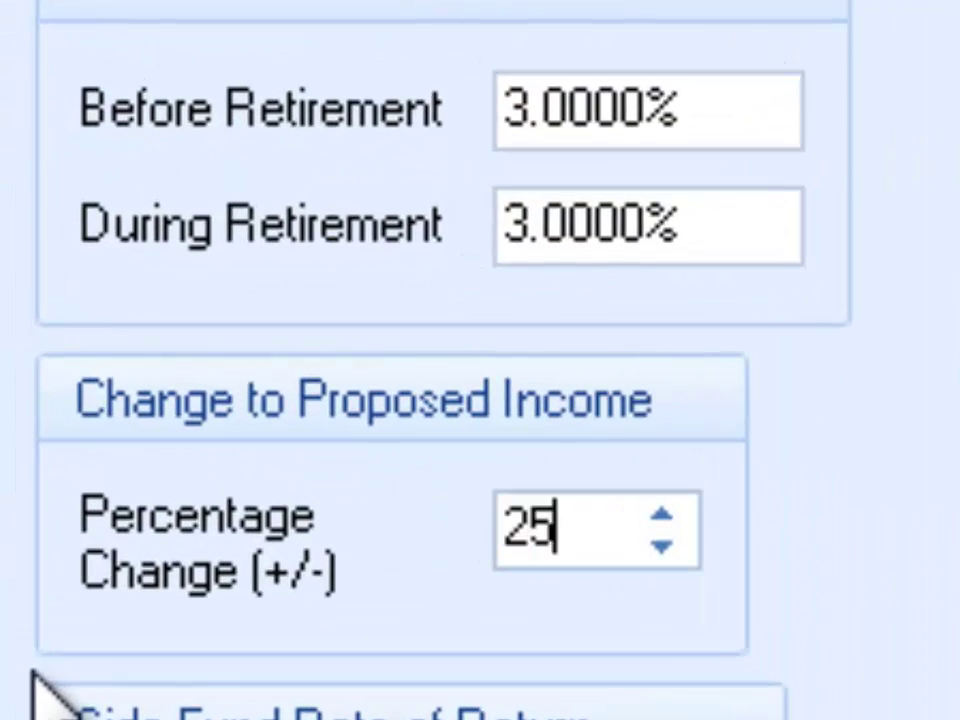
key("Tab")
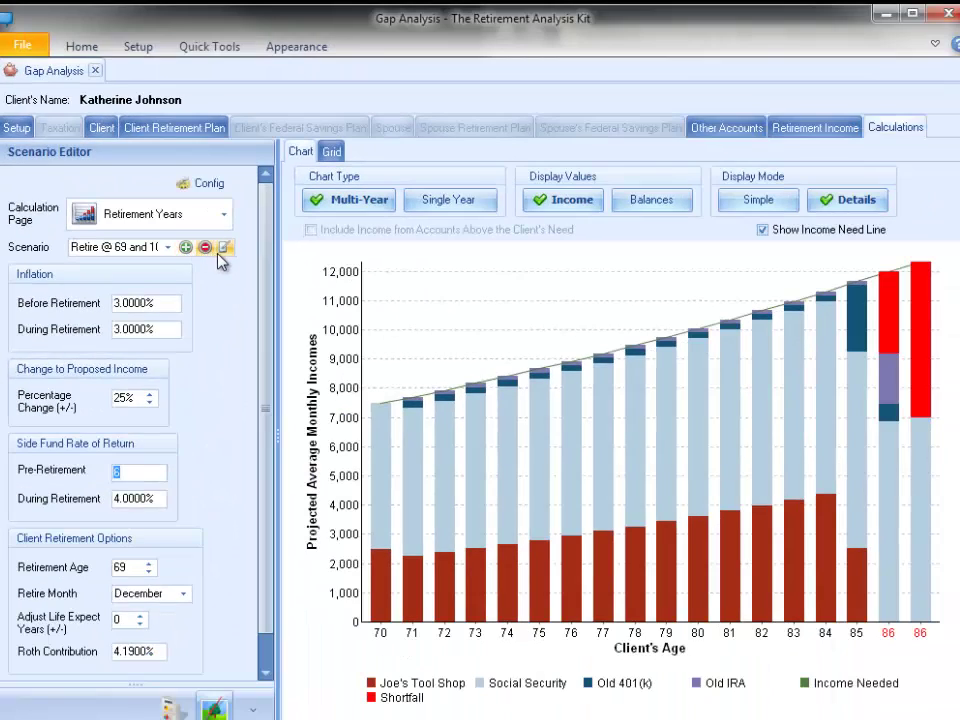
Step: Rename the active scenario as "Retire @ 69 and 25% More Income"
left_click(224, 247)
key("End")
key("Left")
key("Left")
key("Left")
key("Left")
key("Left")
key("Left")
key("Left")
key("Left")
key("Left")
key("Left")
key("Left")
key("Left")
key("Left")
key("Left")
key("Left")
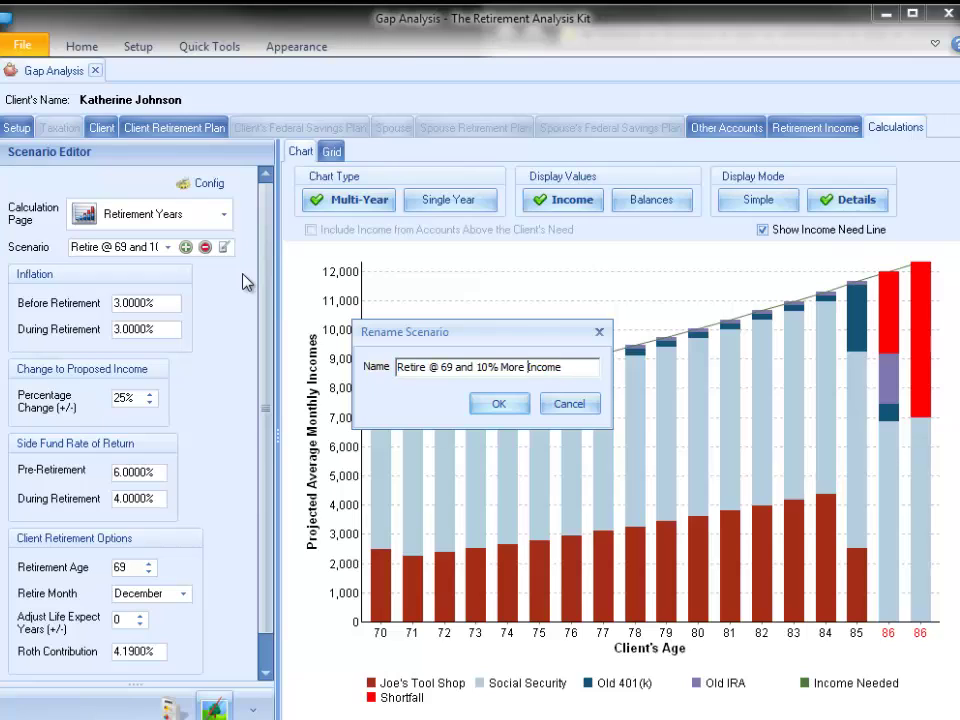
key("Delete")
key("Delete")
type("25")
left_click(499, 404)
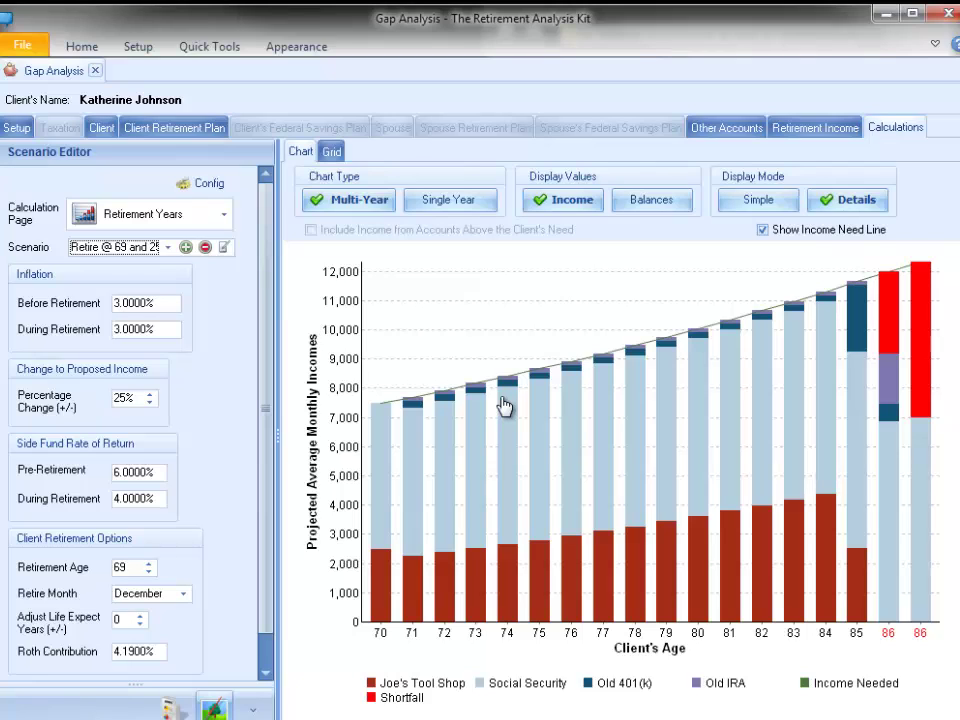
Step: Switch through the Current Scenario, Retire @ 67 and Retire @ 69 and 25% More Income to compare their charts
left_click(167, 247)
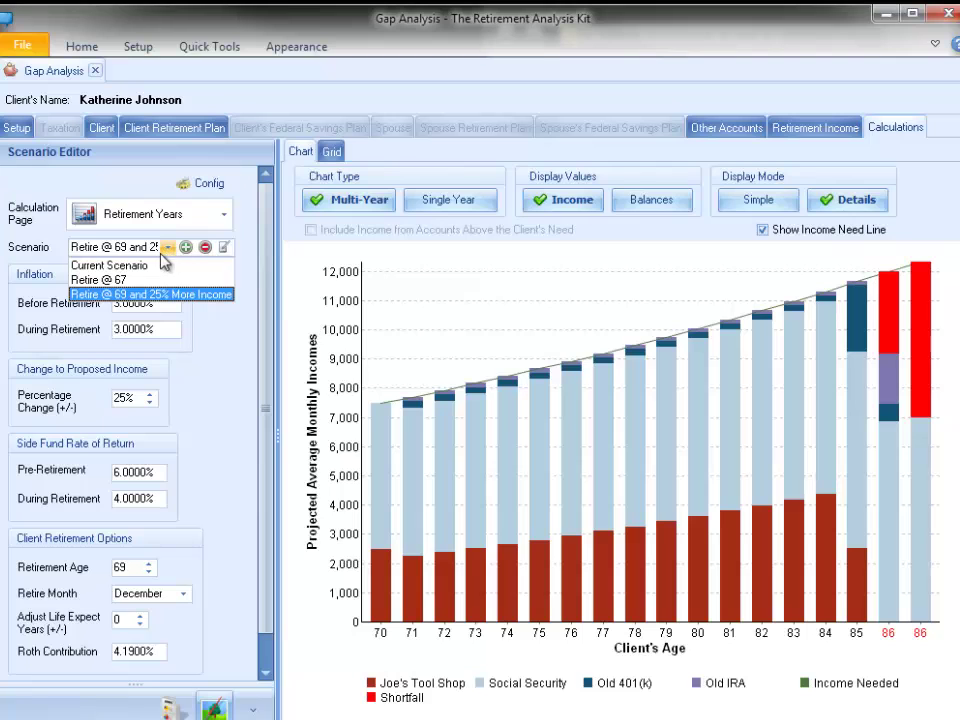
left_click(161, 265)
scroll(160, 256, "down", 1)
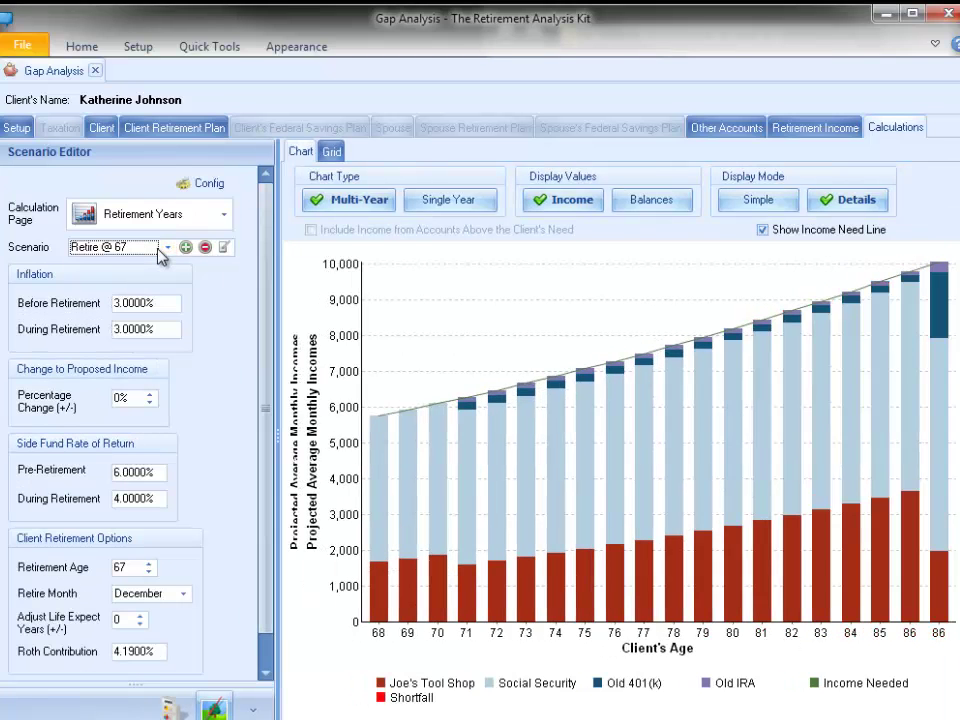
scroll(160, 256, "down", 1)
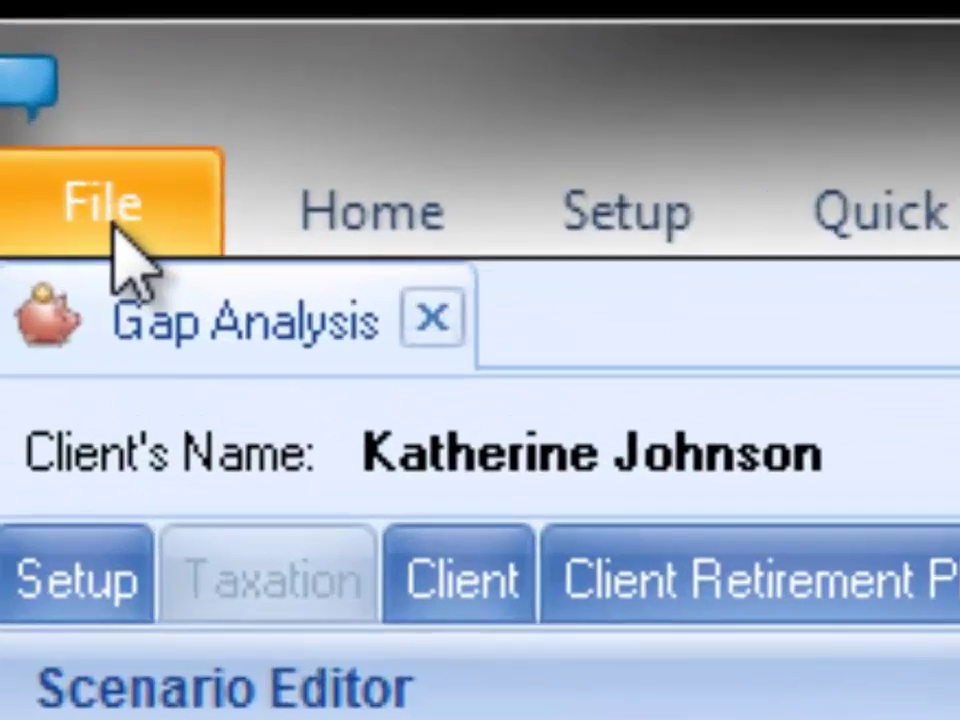
Step: Open the print options and select the Retirement Years - Chart and Client Data and Calculation Overview reports
left_click(115, 232)
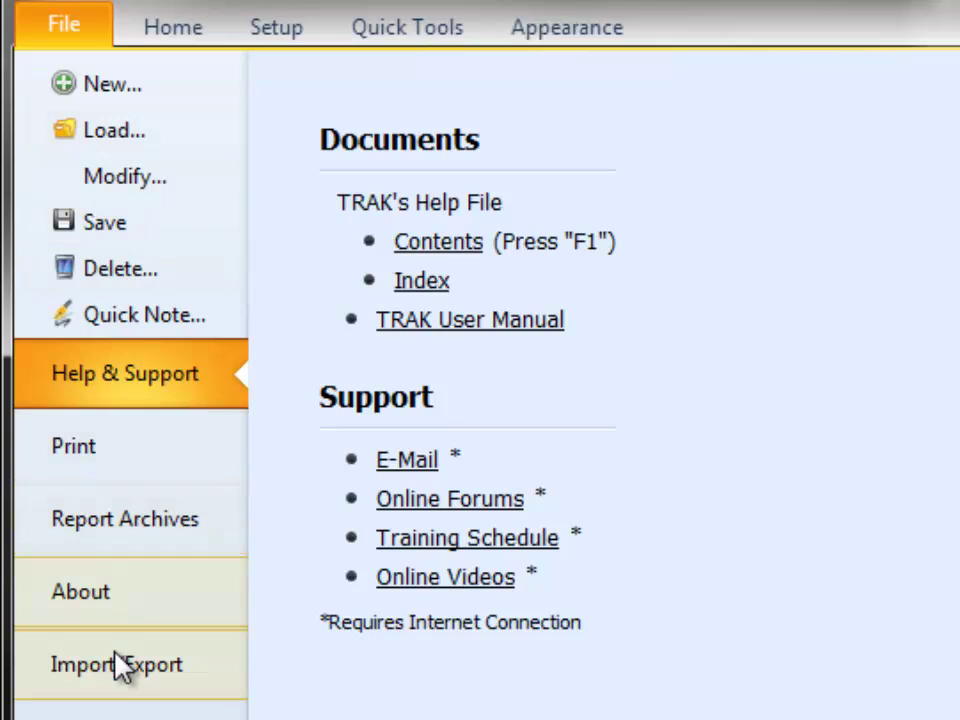
left_click(88, 450)
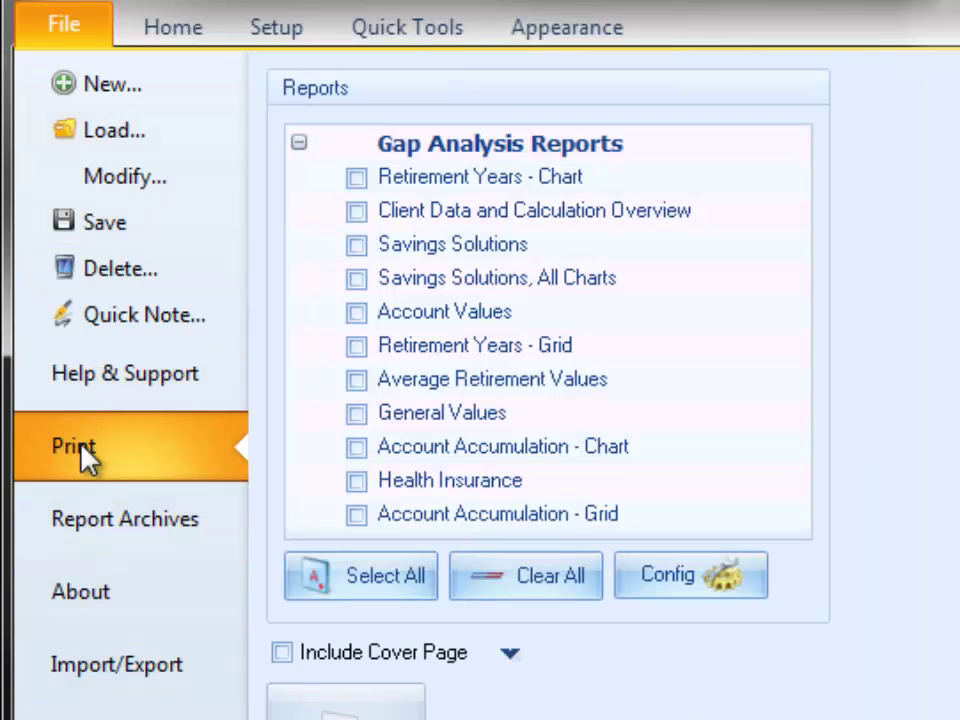
left_click(355, 179)
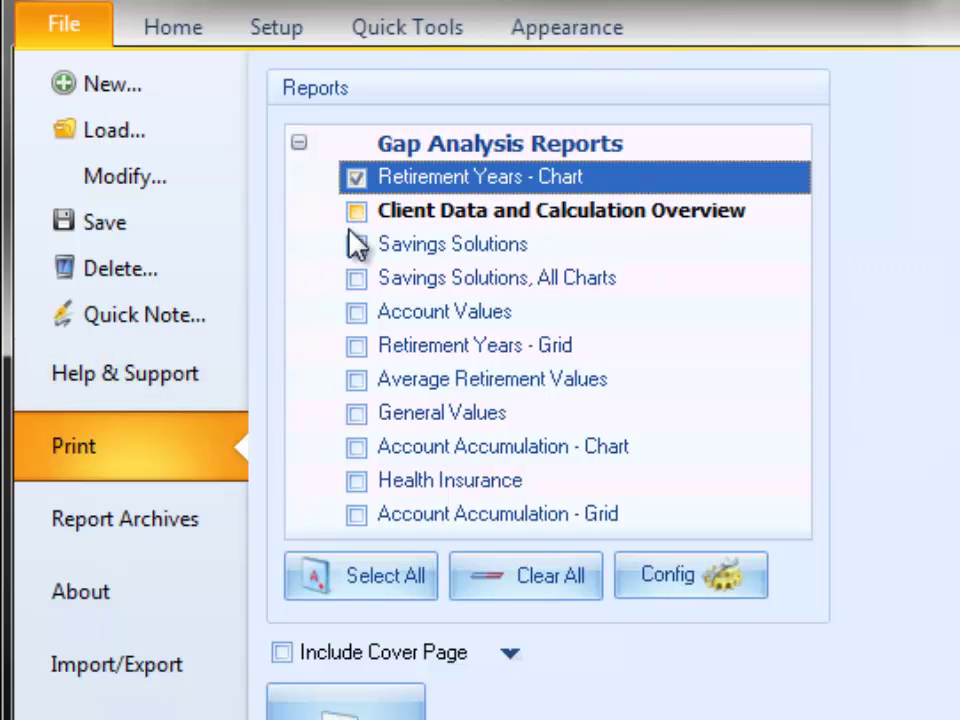
left_click(355, 212)
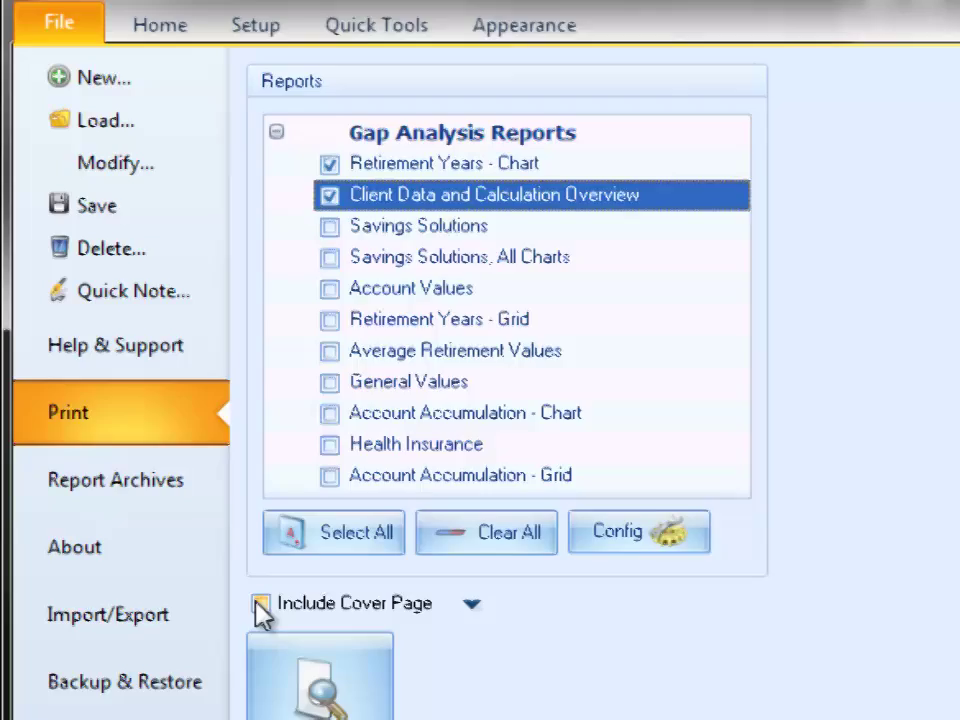
Step: Include a cover page in the report and generate a preview to look through its pages
left_click(261, 605)
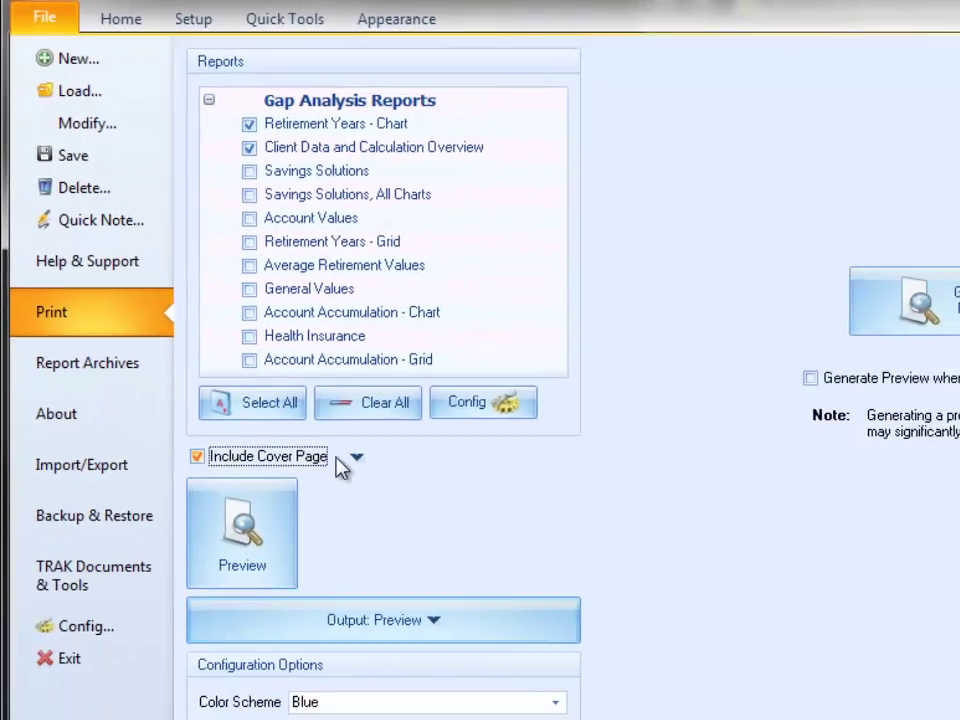
left_click(471, 604)
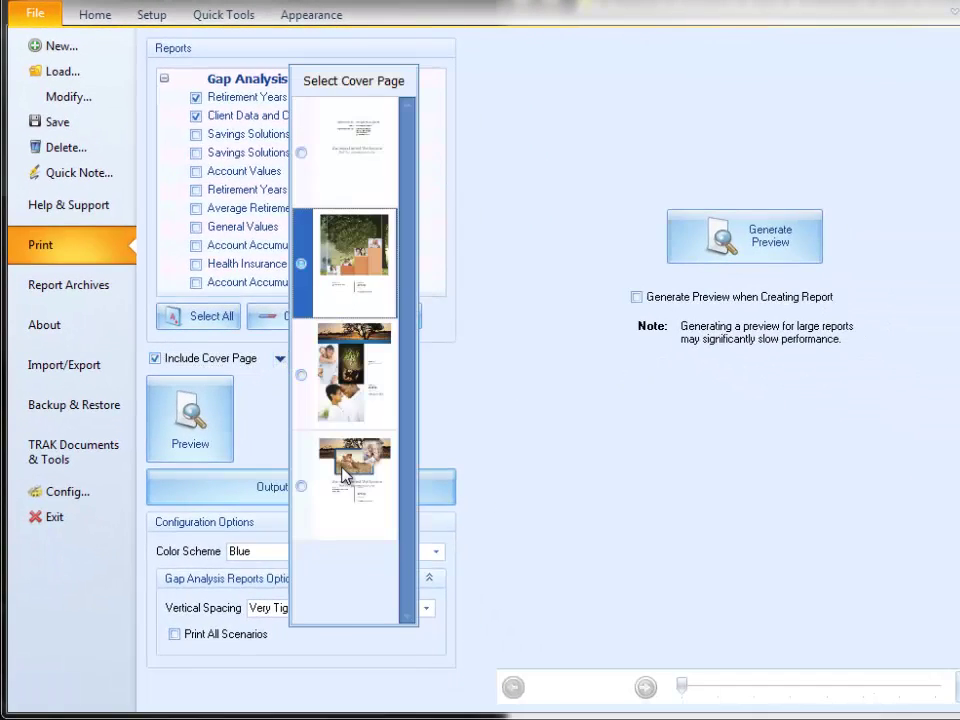
left_click(745, 240)
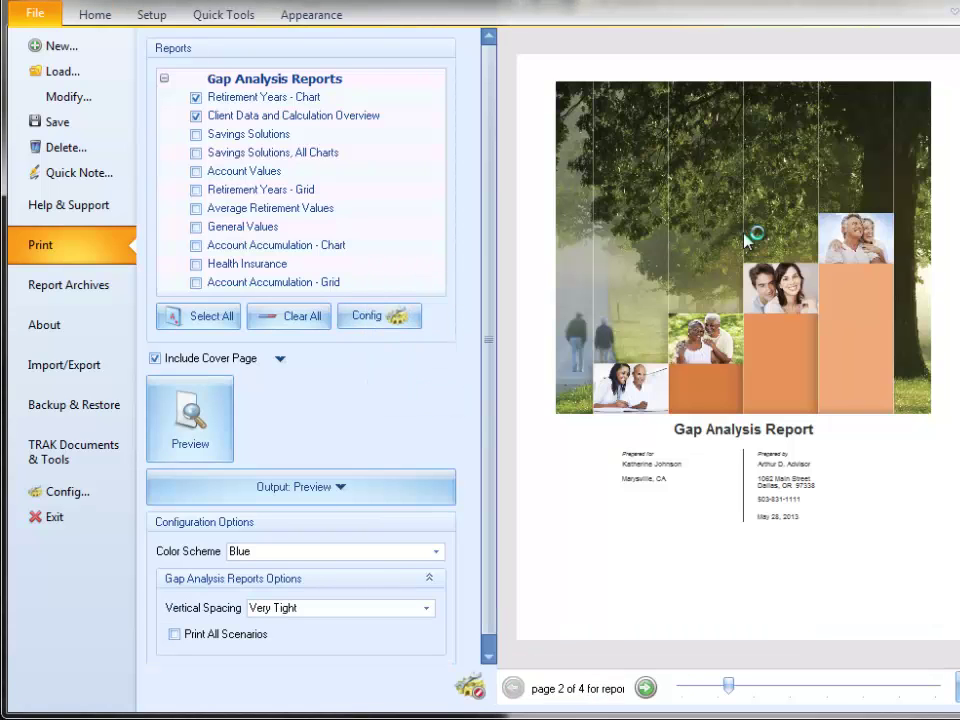
scroll(735, 350, "down", 3)
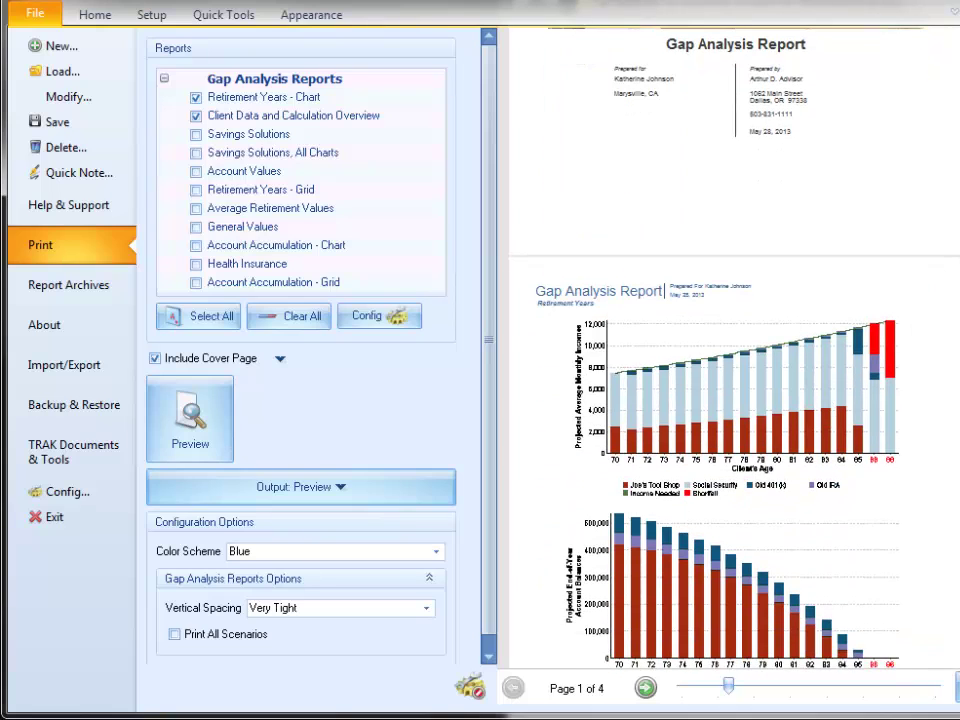
scroll(745, 230, "up", 2)
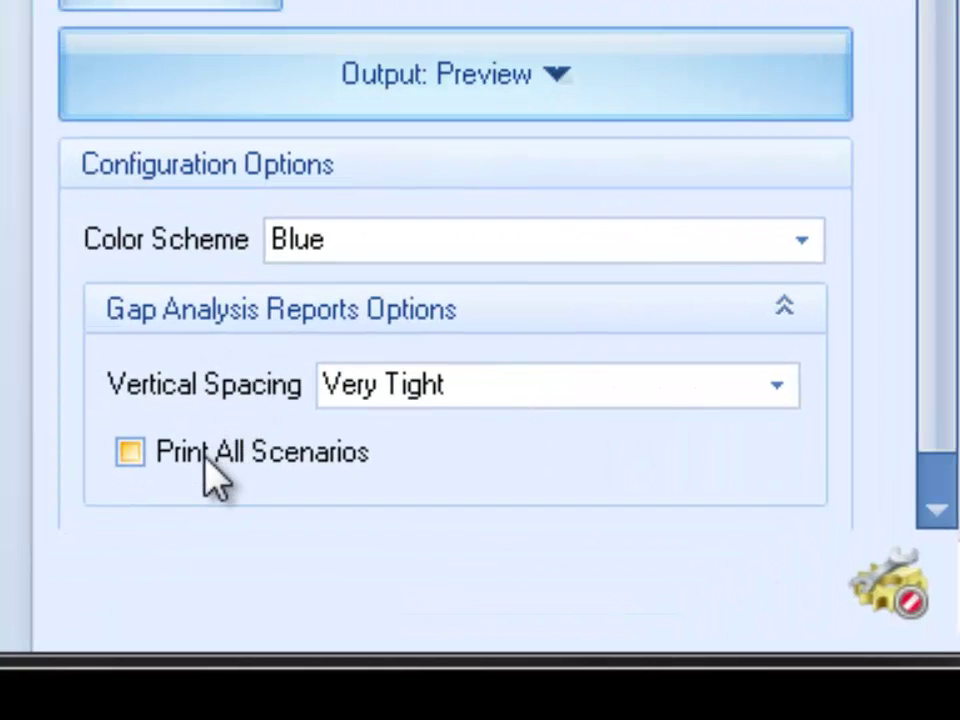
Step: Enable Print All Scenarios for the Gap Analysis reports and preview the report again
left_click(206, 460)
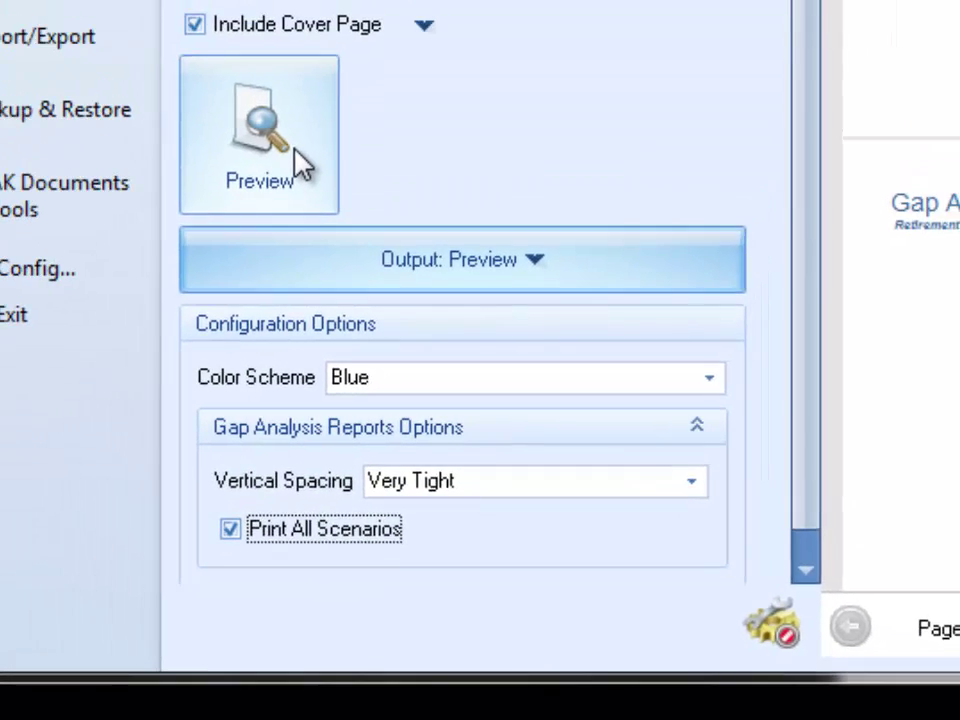
left_click(298, 166)
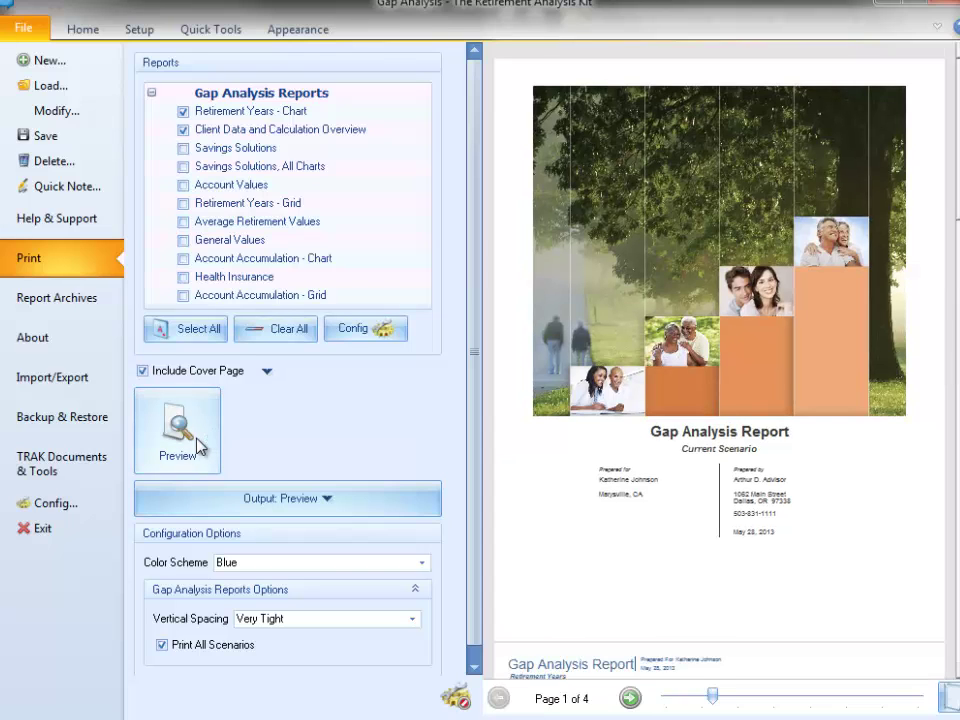
Step: Look through the previewed report pages and set the report output to Save as PDF
mouse_move(253, 143)
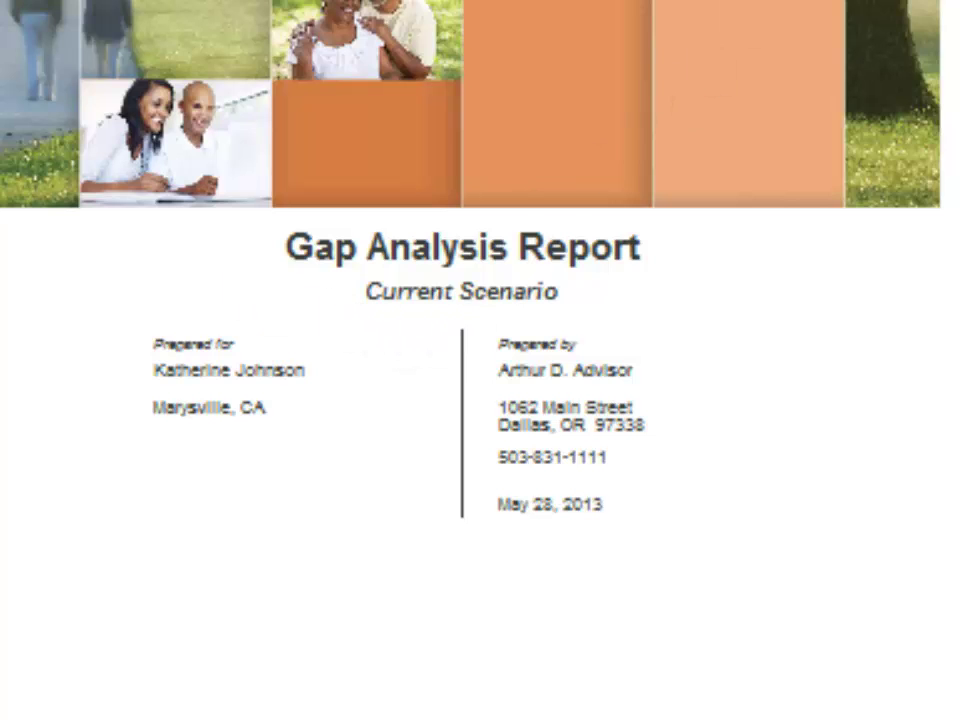
scroll(480, 360, "down", 10)
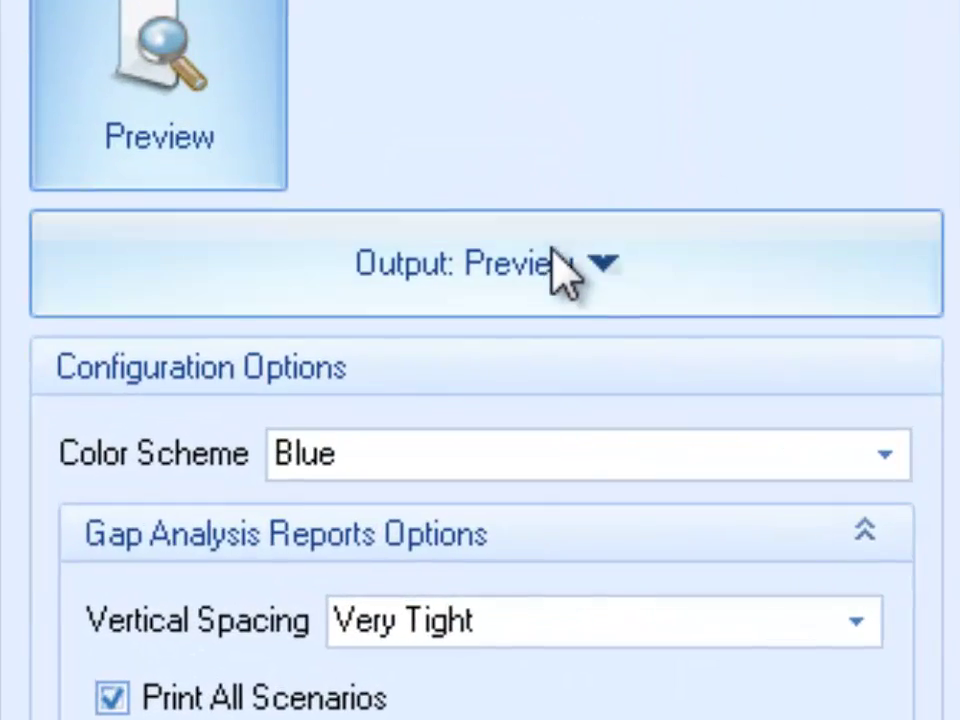
left_click(314, 497)
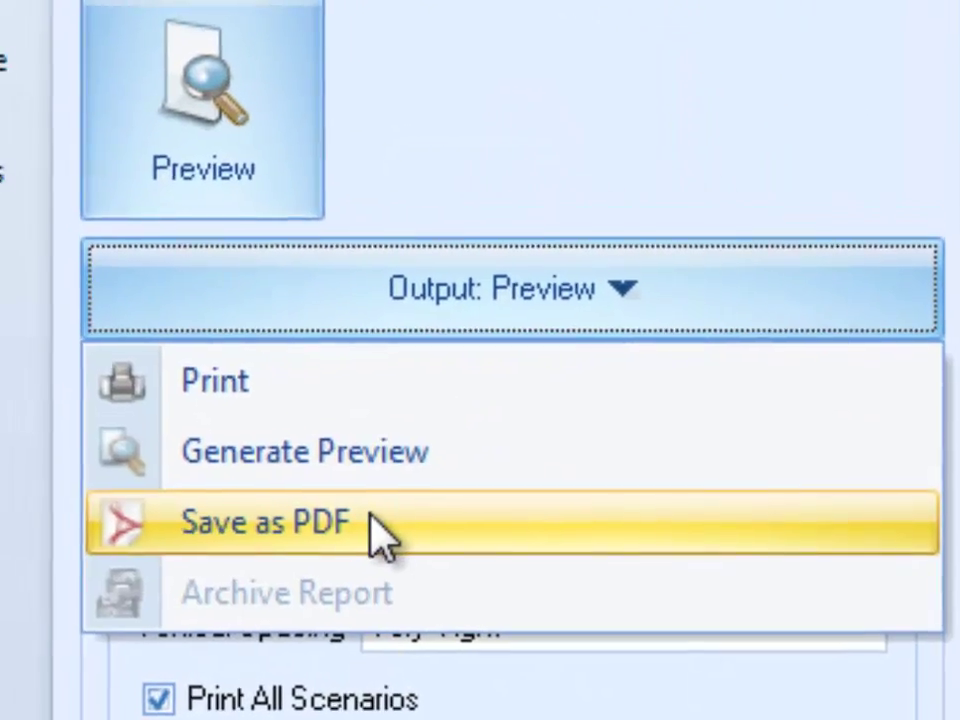
left_click(335, 505)
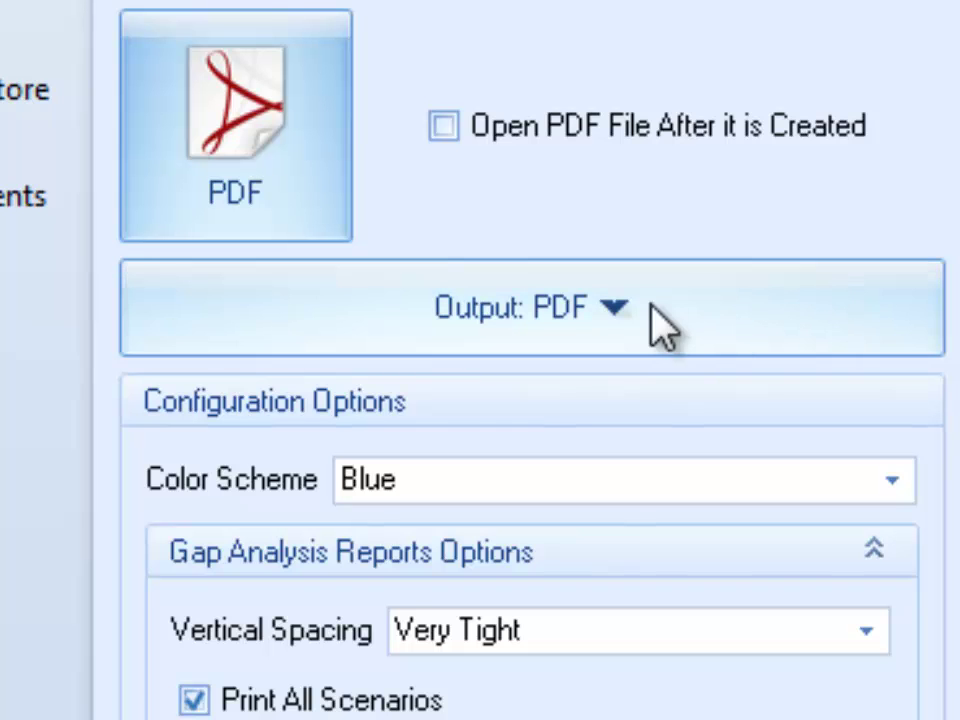
Step: Create the PDF report and save it to the Desktop with the file name KJ Report
left_click(302, 165)
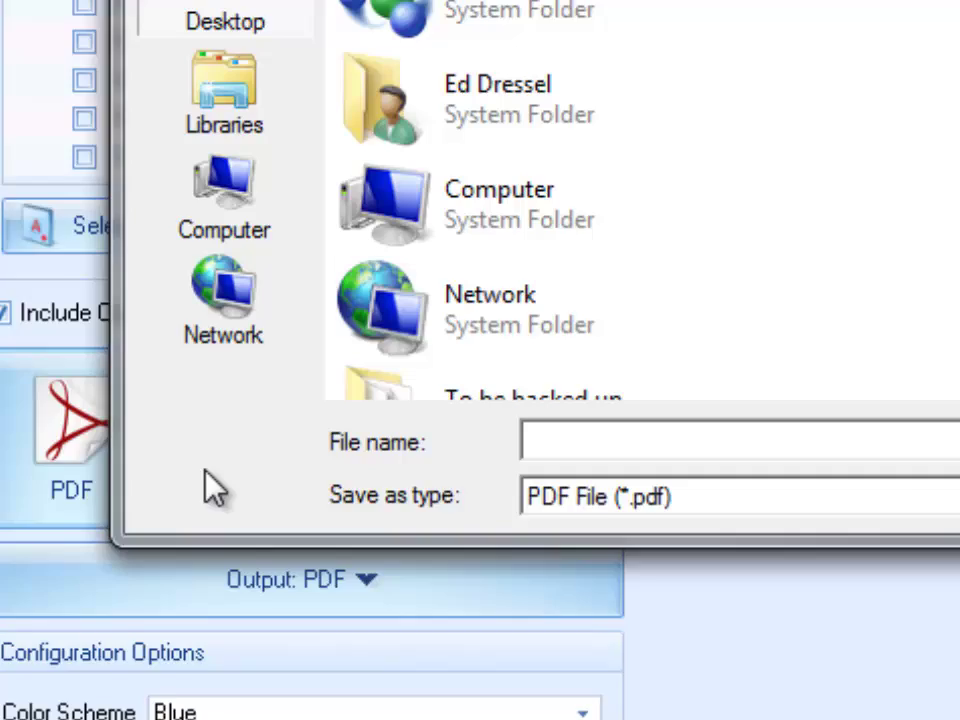
type("Report 1")
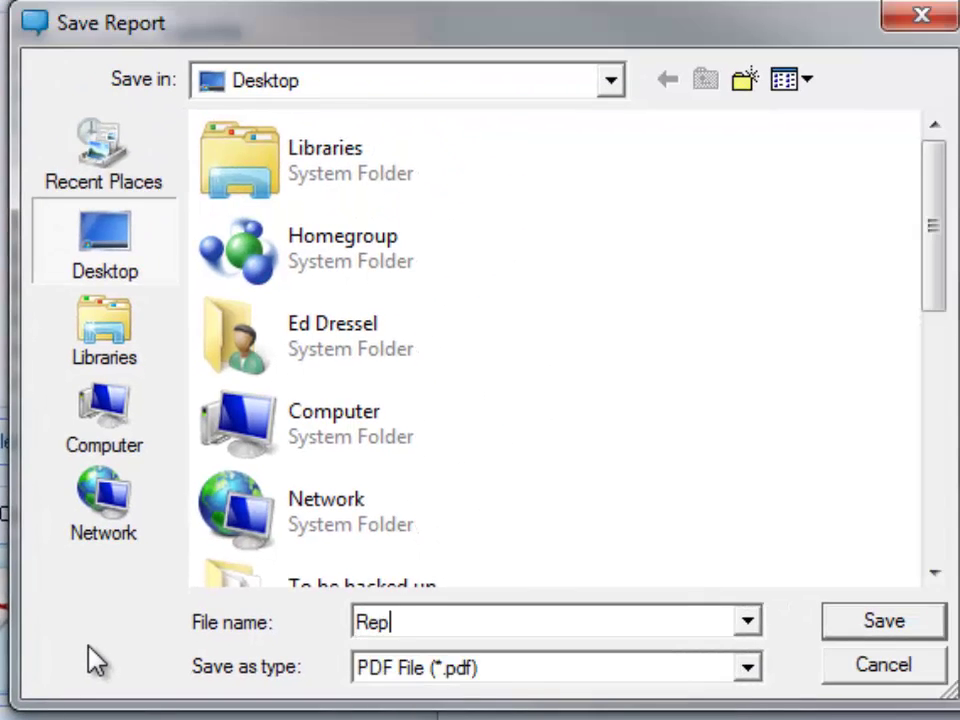
key("BackSpace")
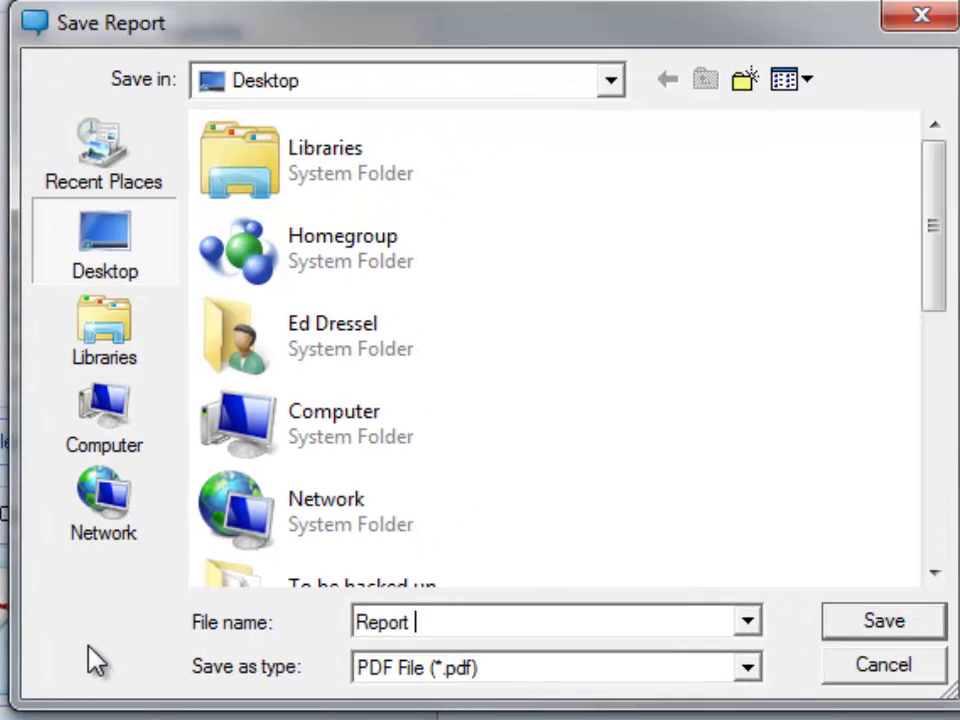
key("ctrl+a")
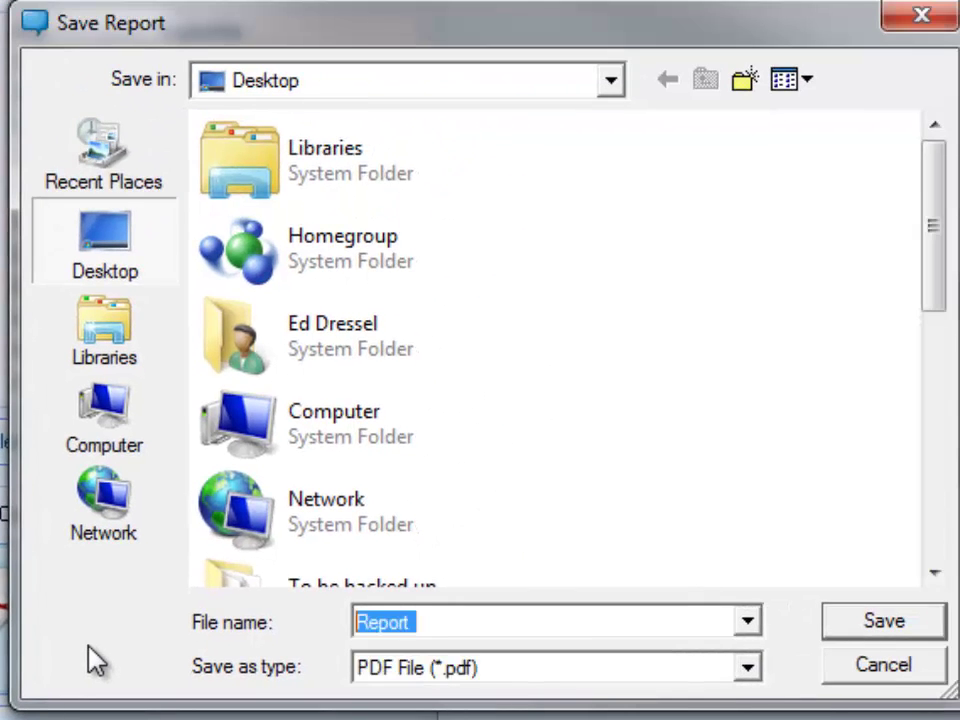
type("KJ ")
type("R")
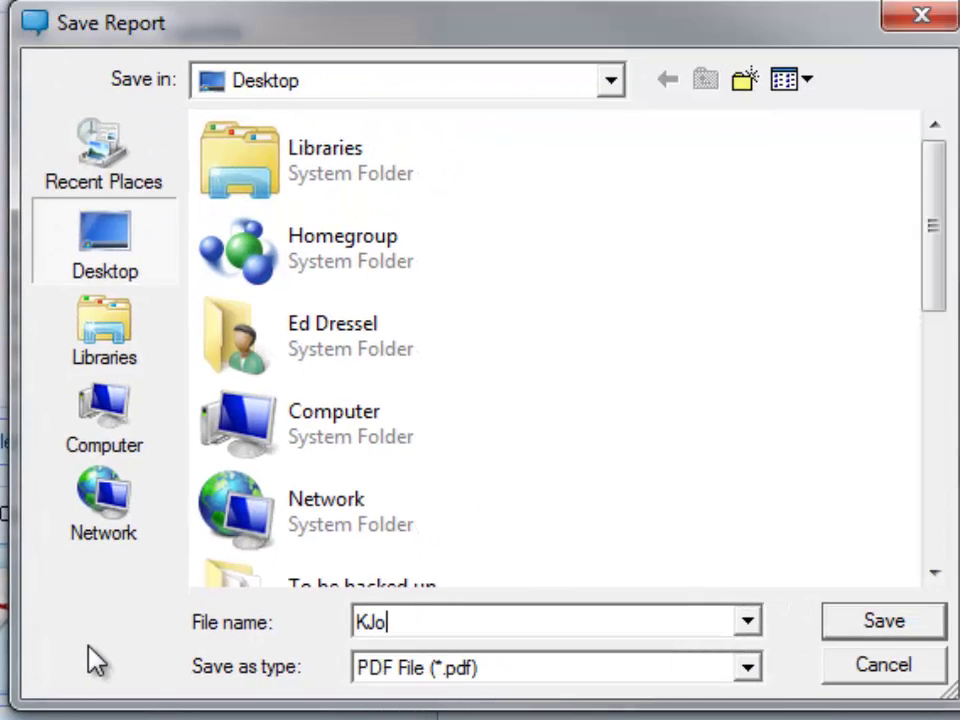
key("BackSpace")
type("Report")
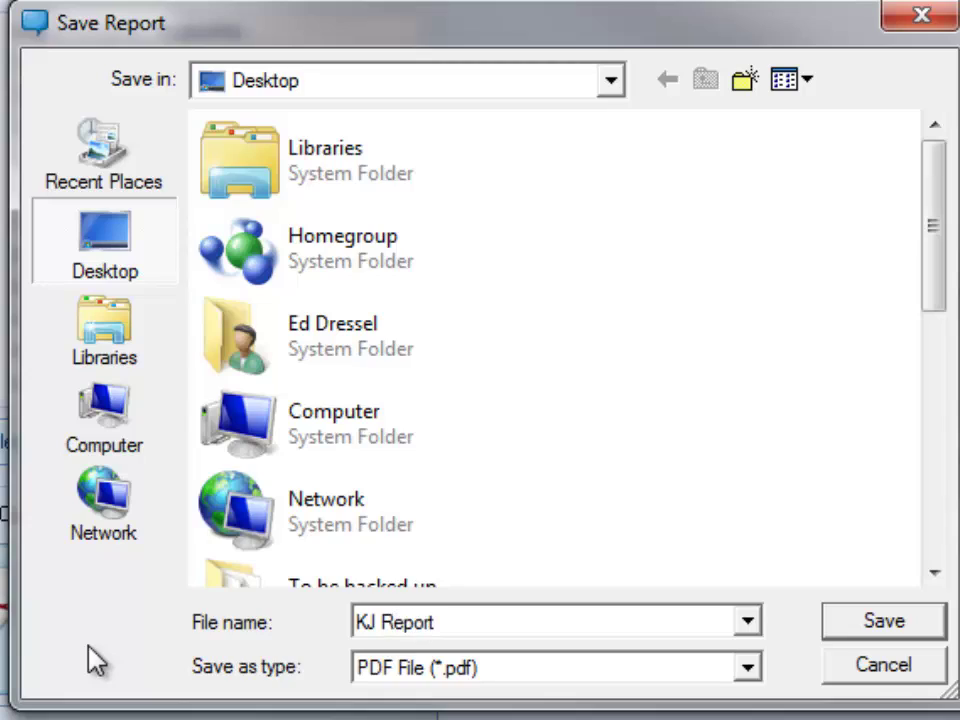
key("Return")
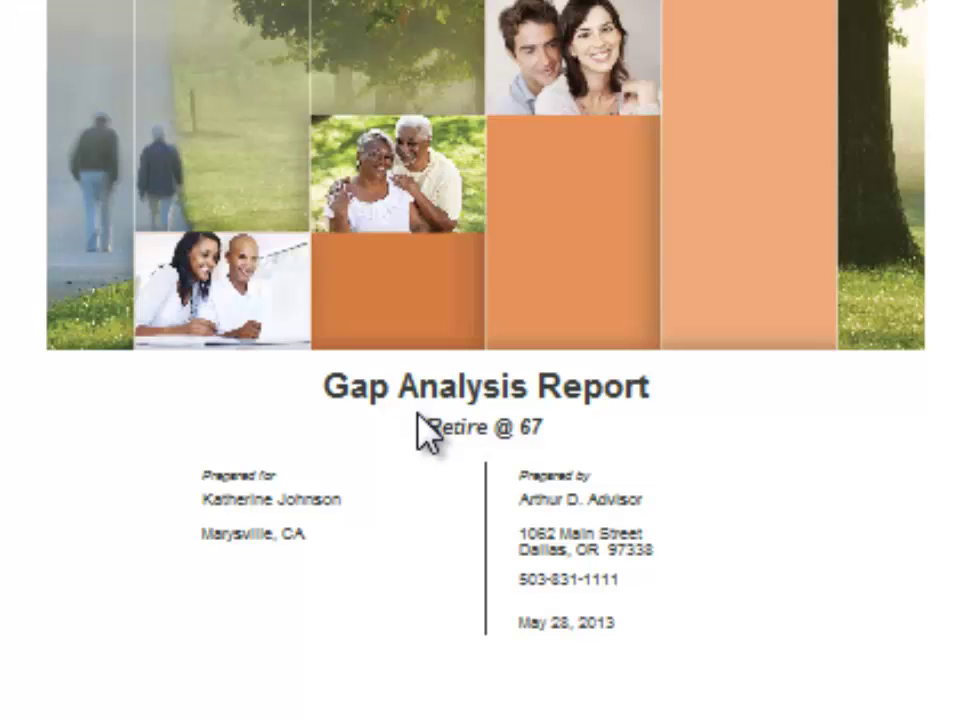
Step: View the report covers for Retire @ 67 and Retire @ 69 and 25% More Income, and return to the Gap Analysis
left_click(417, 413)
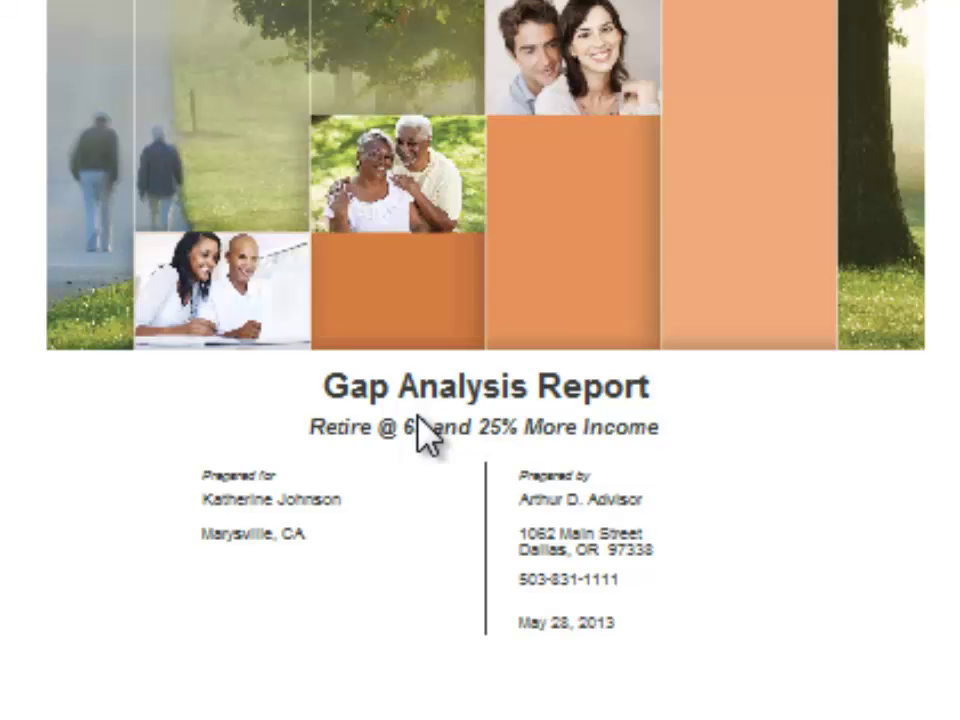
left_click(417, 414)
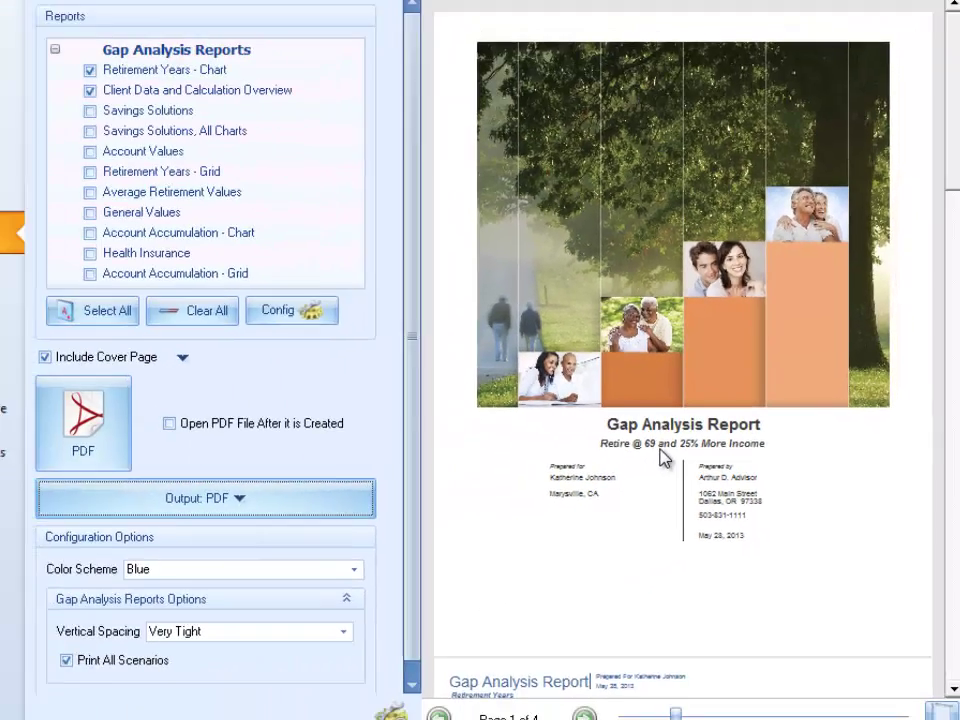
key("Escape")
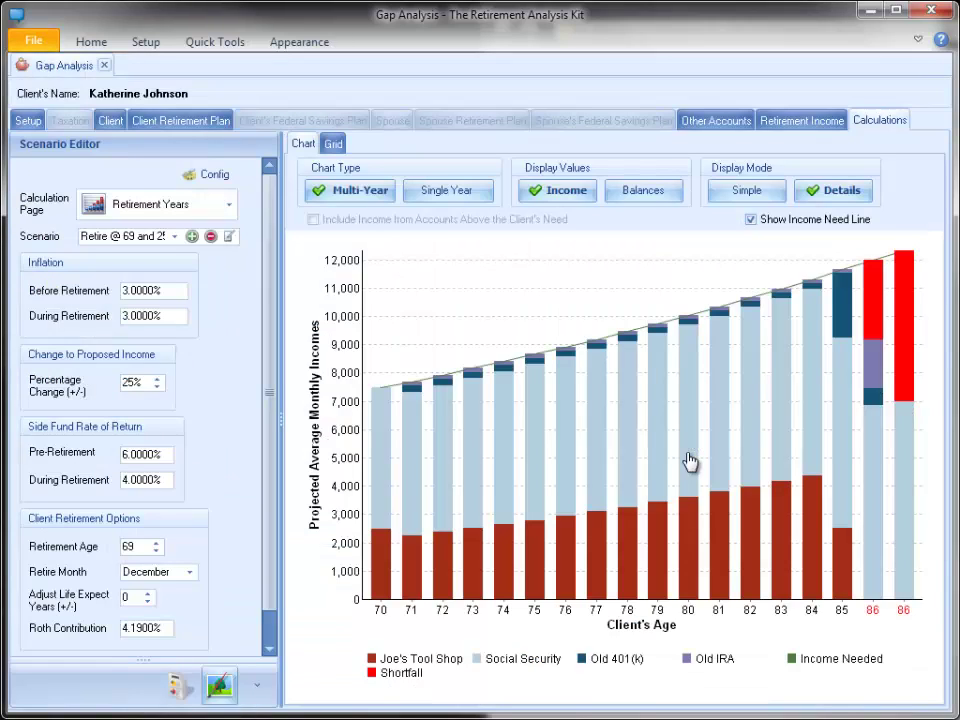
Step: Select the Retire @ 67 scenario and make it the current scenario
left_click(175, 237)
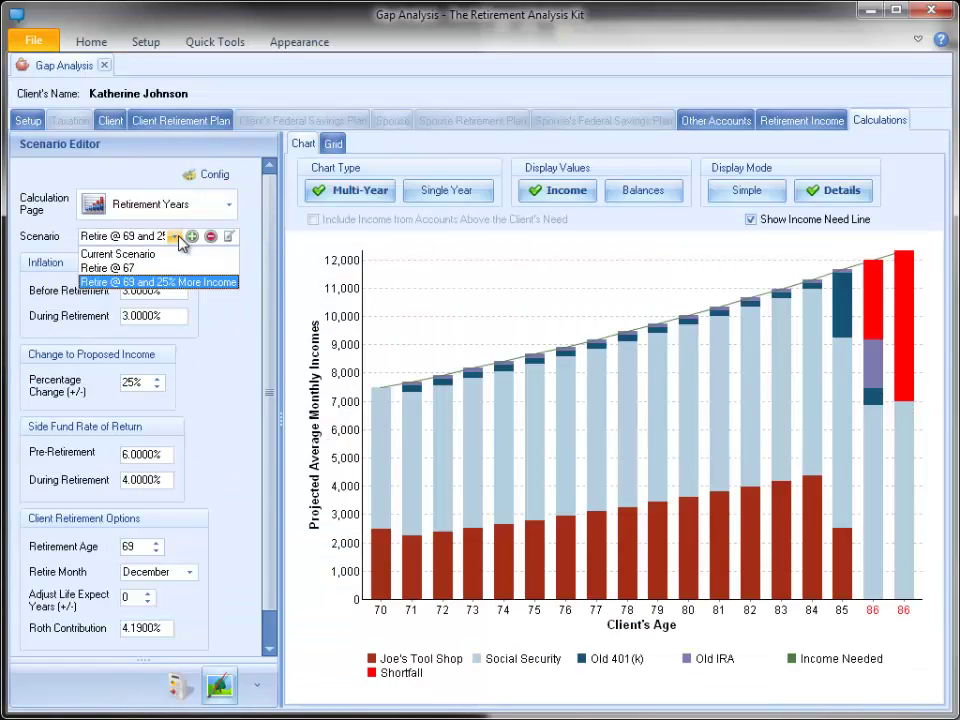
left_click(181, 270)
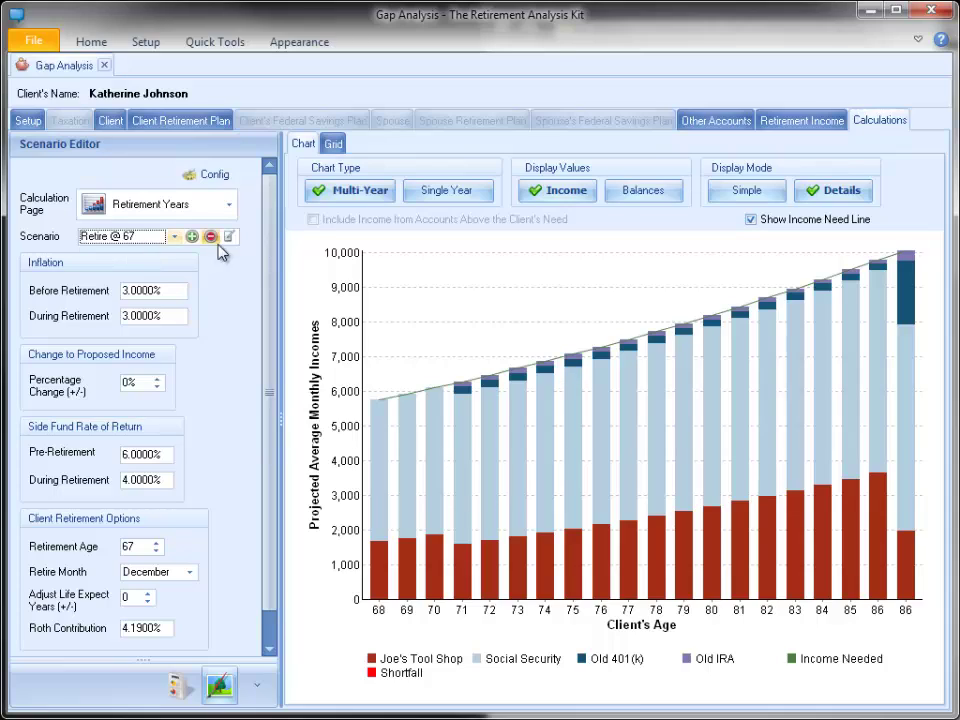
left_click_drag(271, 240, 274, 270)
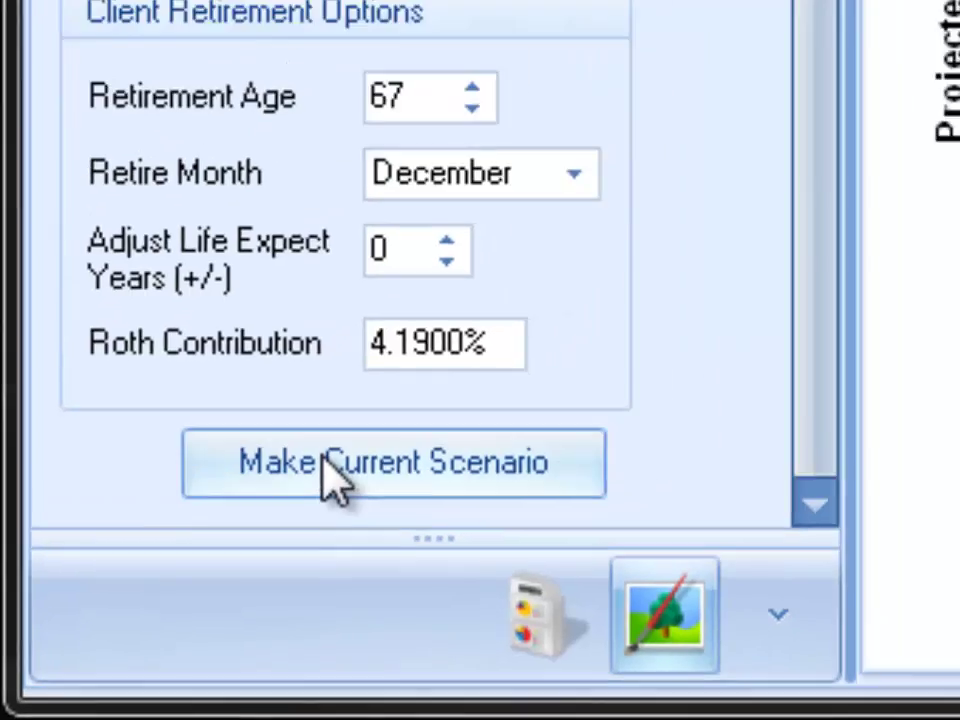
left_click(377, 414)
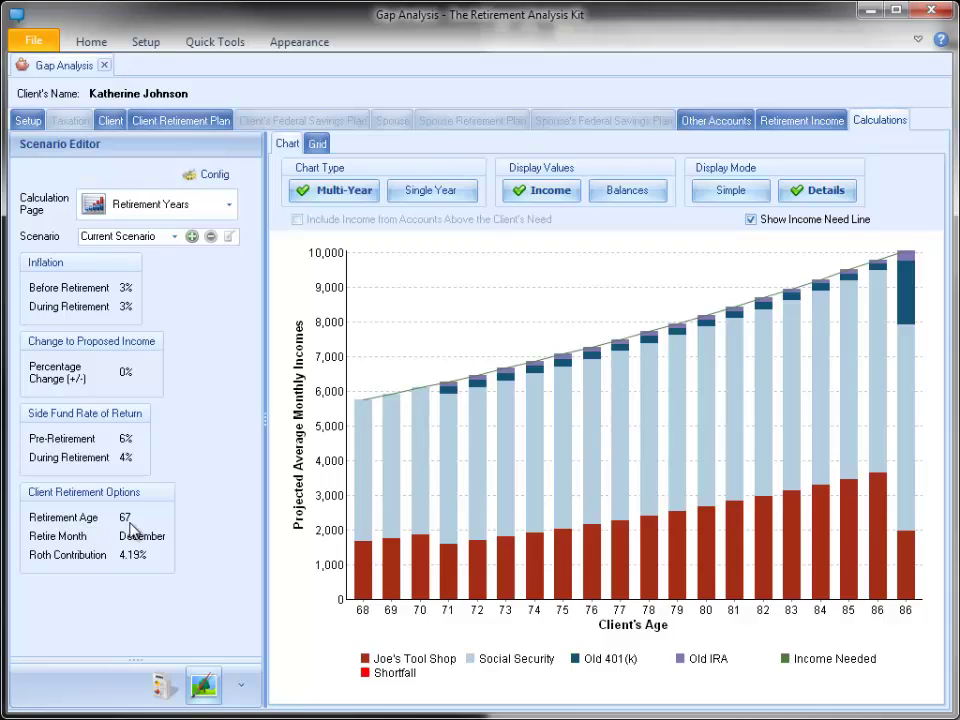
Step: Check the client's retirement settings and the calculations chart, and close the Gap Analysis
left_click(110, 121)
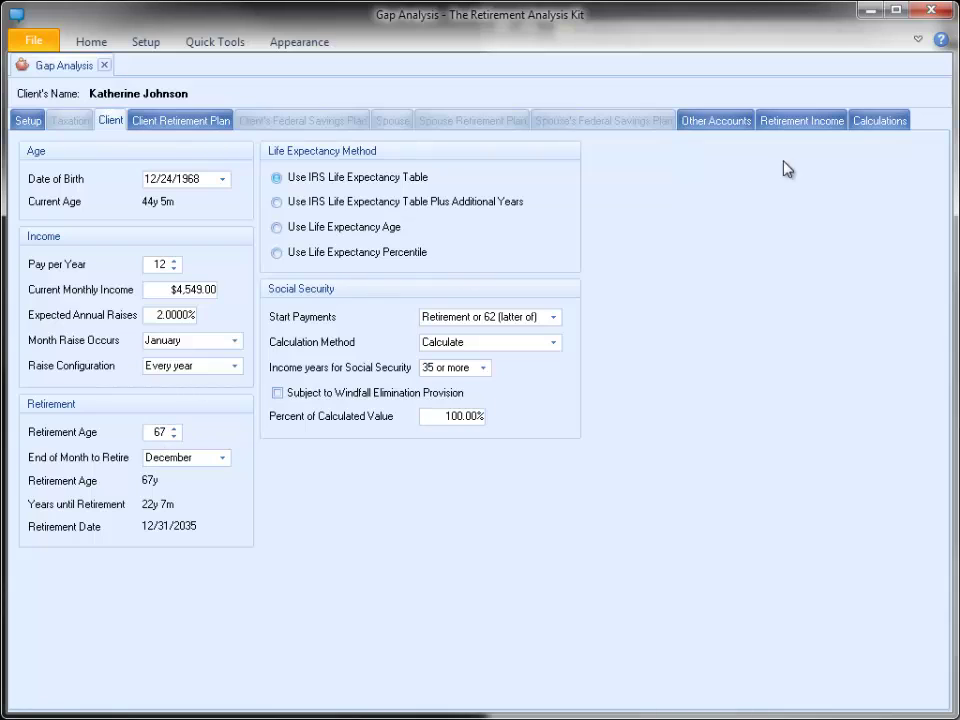
left_click(866, 121)
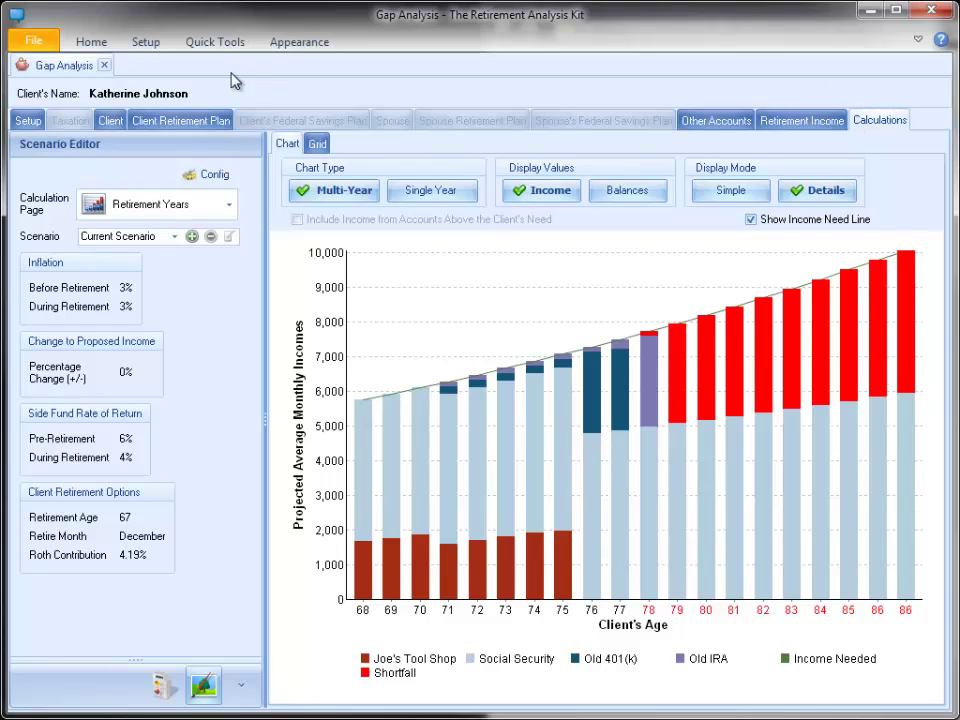
left_click(104, 66)
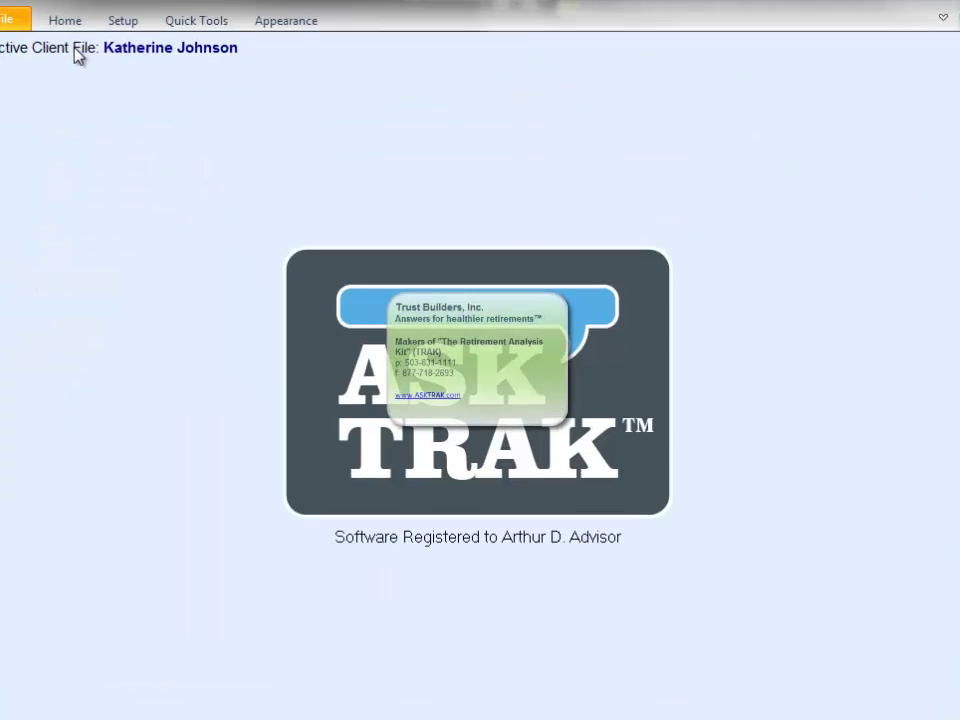